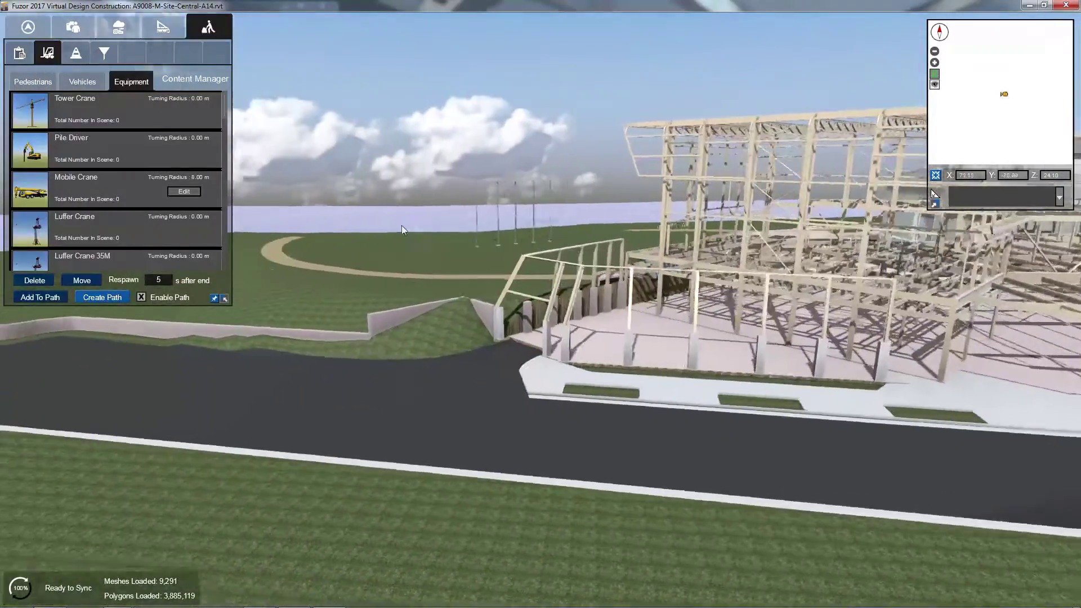
Step: Place a Long Truck from the equipment library on the road, near its grass-side edge
{"action": "middle_click_drag", "start_coordinate": [402, 226], "coordinate": [325, 276]}
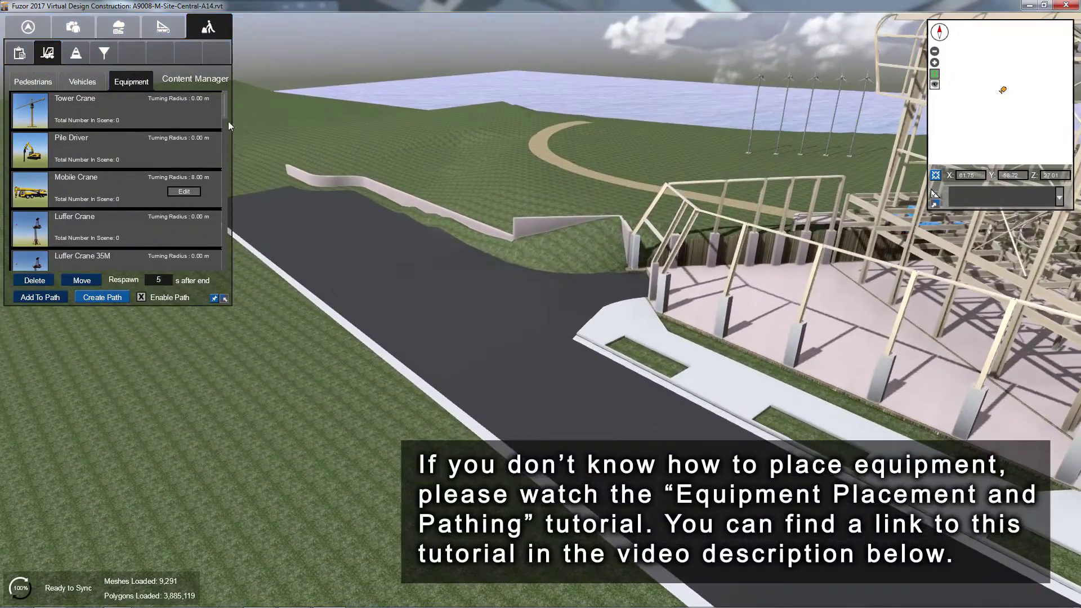
{"action": "scroll", "coordinate": [223, 114], "scroll_direction": "down", "scroll_amount": 6}
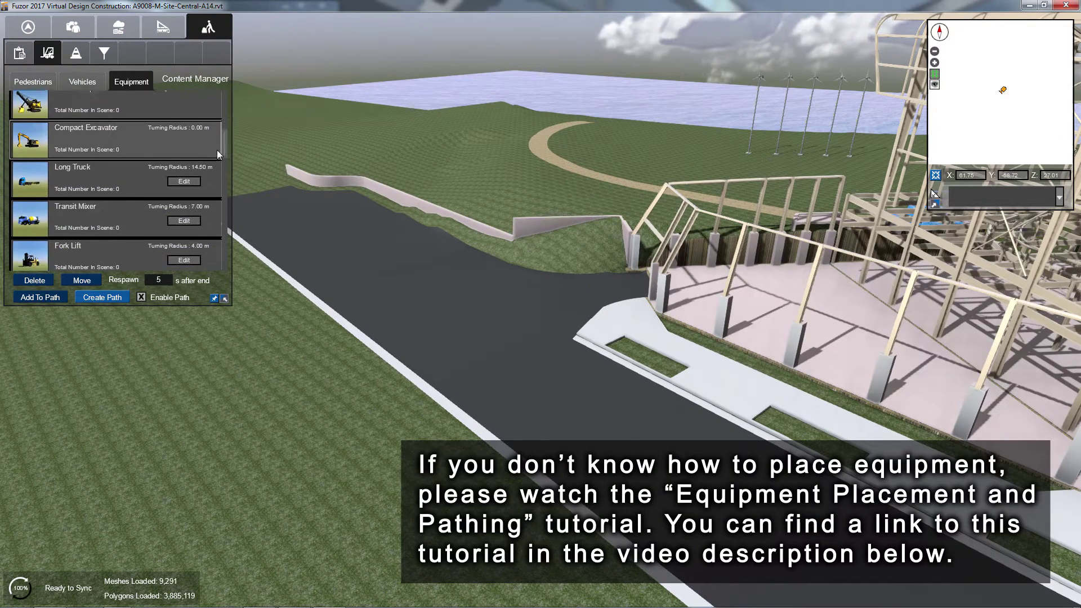
{"action": "left_click_drag", "start_coordinate": [5, 170], "coordinate": [298, 248]}
{"action": "scroll", "coordinate": [298, 249], "scroll_direction": "down", "scroll_amount": 8}
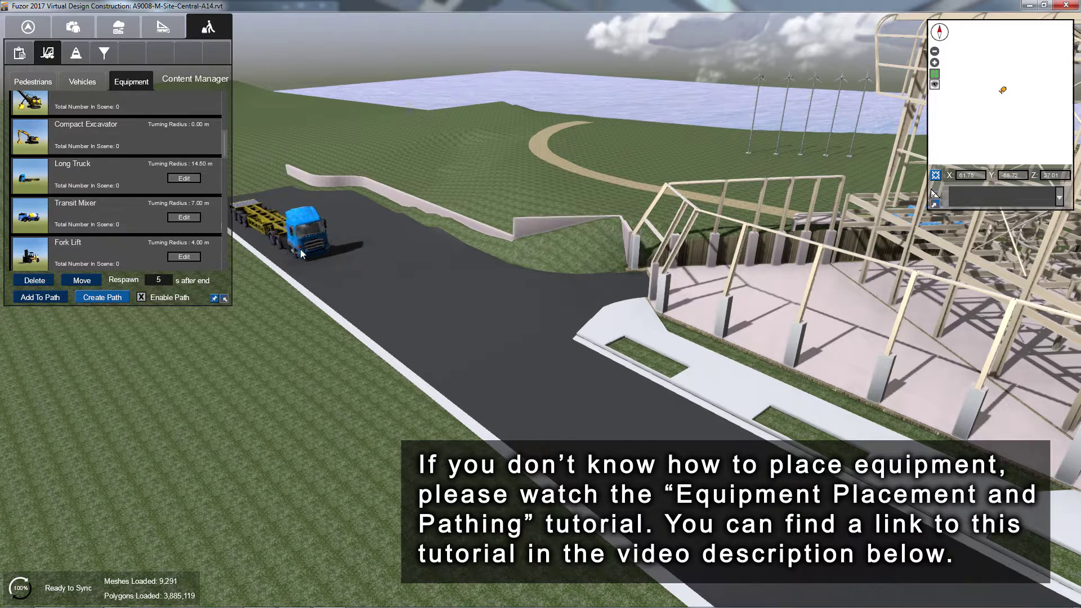
{"action": "left_click_drag", "start_coordinate": [300, 255], "coordinate": [323, 269]}
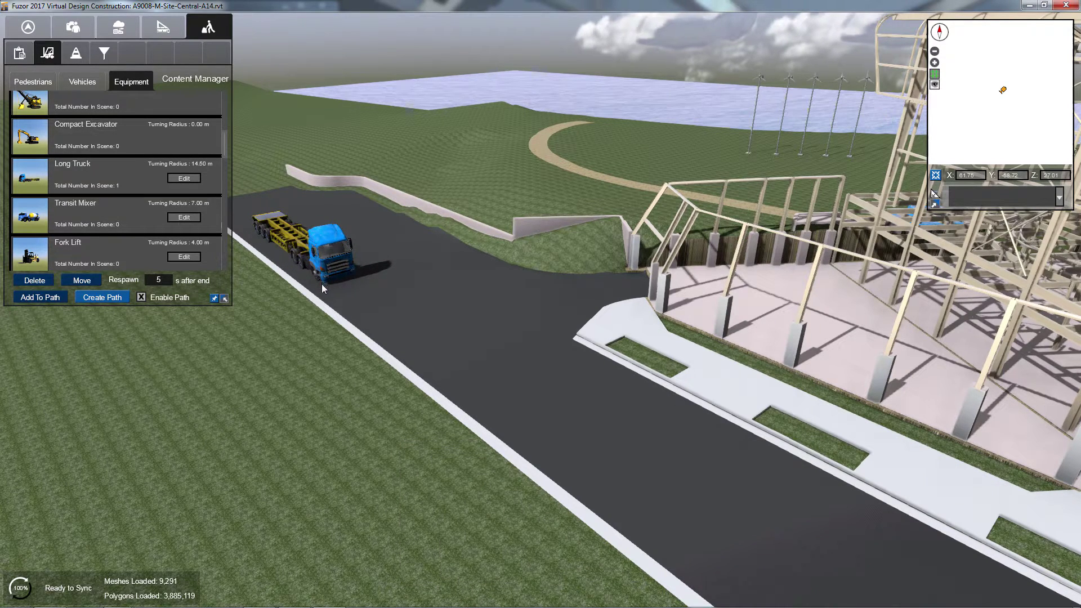
Step: Add an animation keyframe for the truck and move the vehicle forward along the road
{"action": "left_click", "coordinate": [288, 234]}
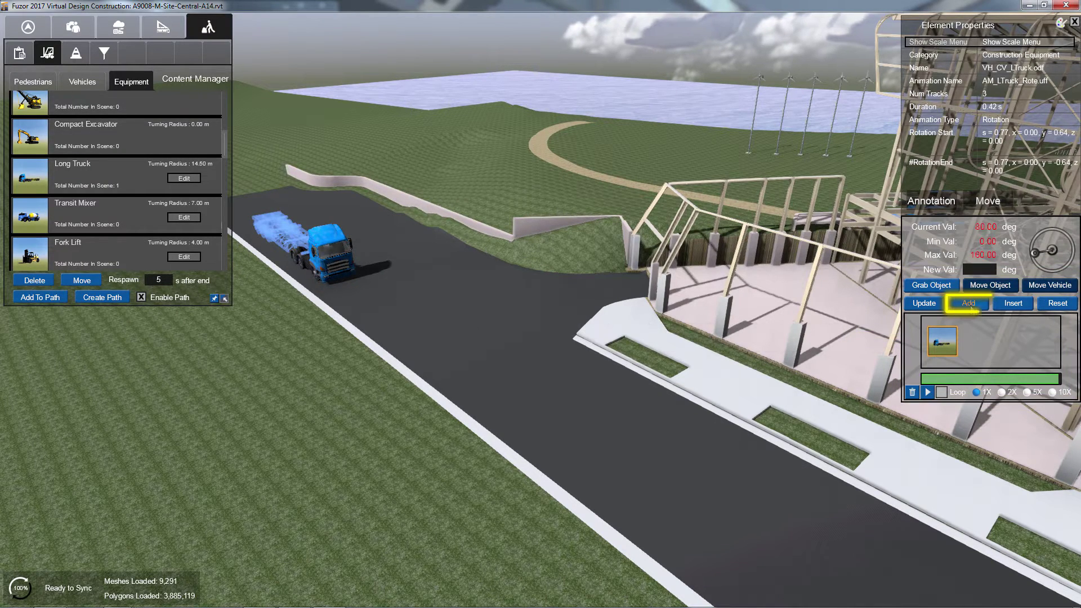
{"action": "left_click", "coordinate": [969, 305]}
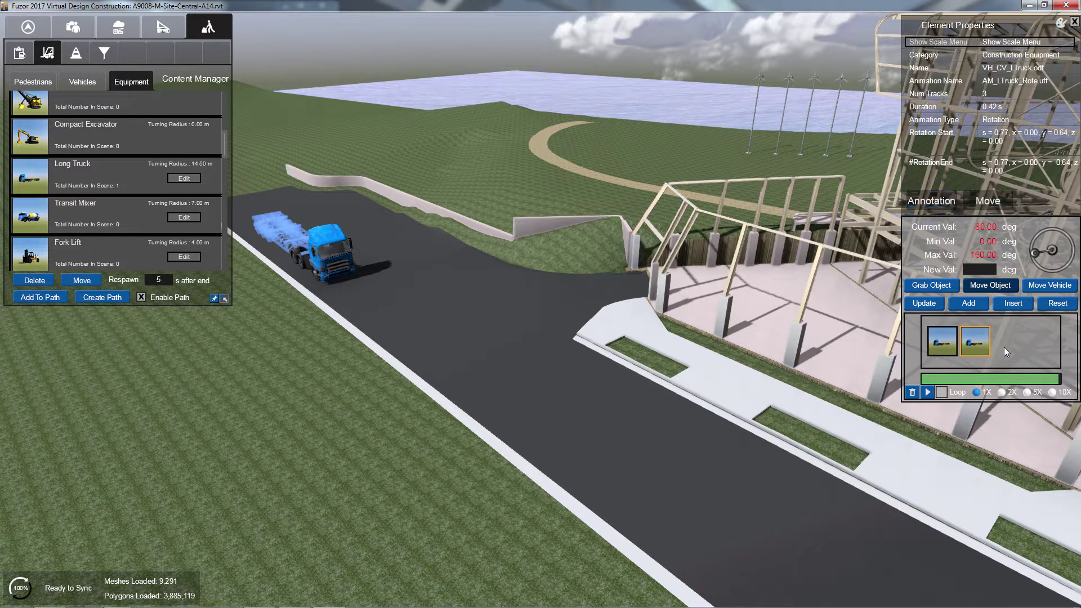
{"action": "left_click", "coordinate": [1051, 286]}
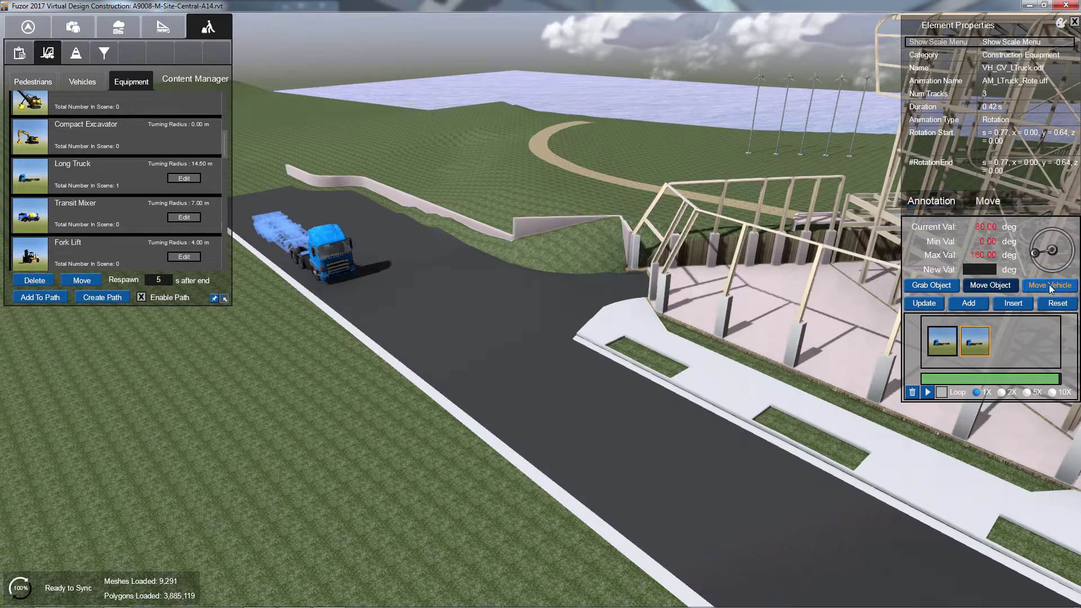
{"action": "left_click", "coordinate": [1049, 285]}
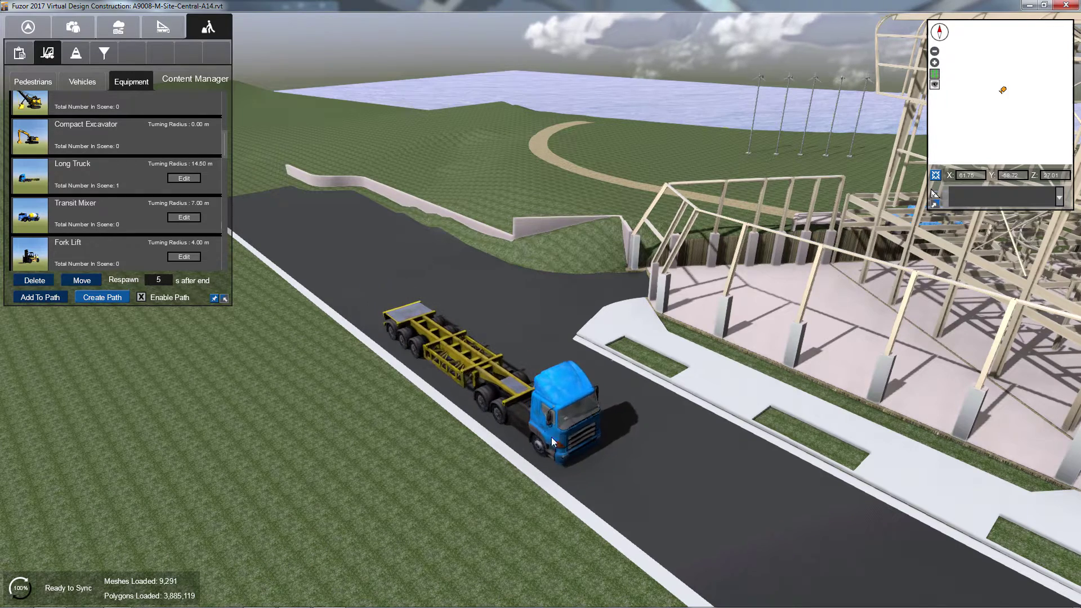
{"action": "left_click", "coordinate": [634, 498]}
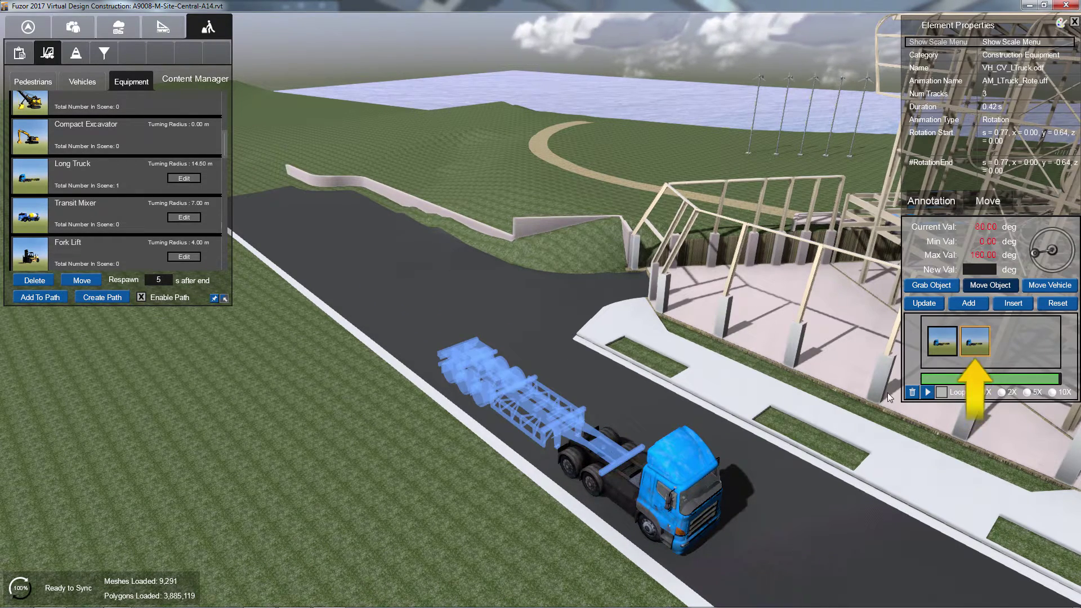
Step: Add another keyframe, move and rotate the truck farther down the road, and adjust the trailer's angle
{"action": "left_click_drag", "start_coordinate": [556, 407], "coordinate": [622, 431]}
{"action": "left_click", "coordinate": [968, 303]}
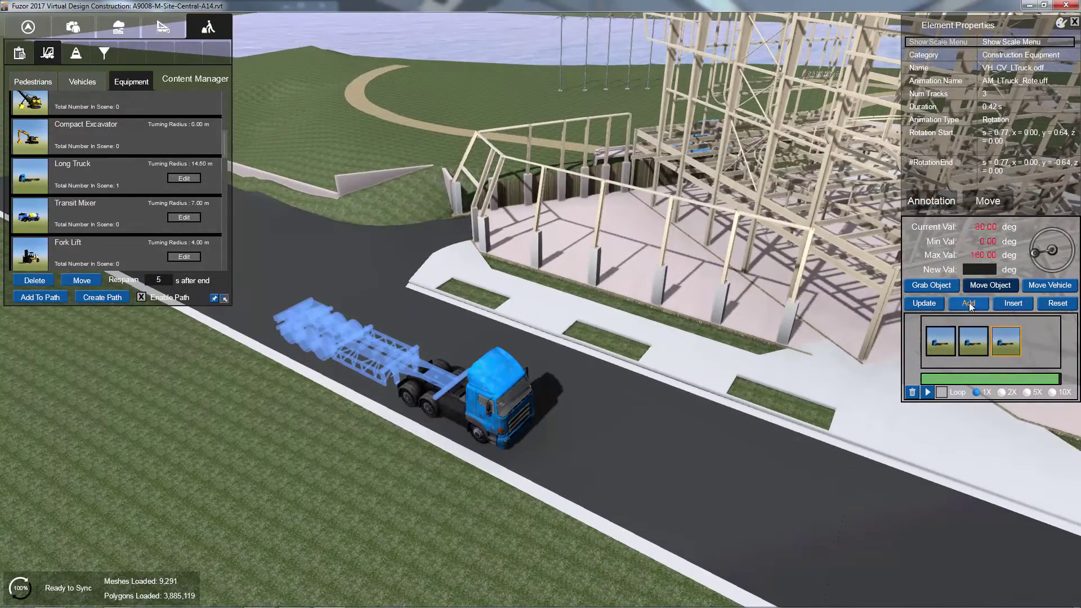
{"action": "left_click", "coordinate": [1039, 285]}
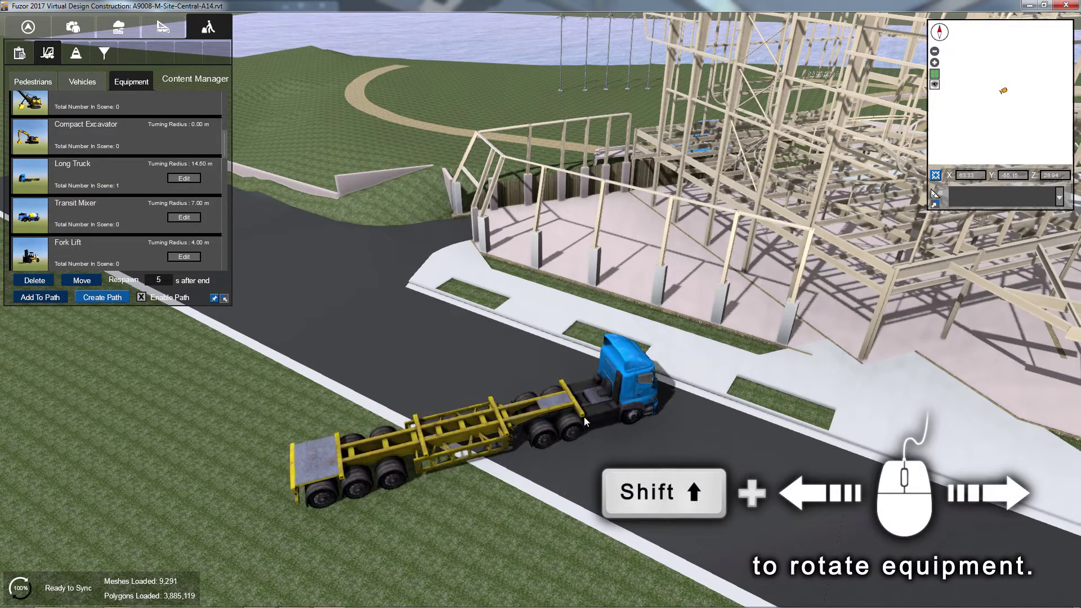
{"action": "left_click", "coordinate": [581, 415]}
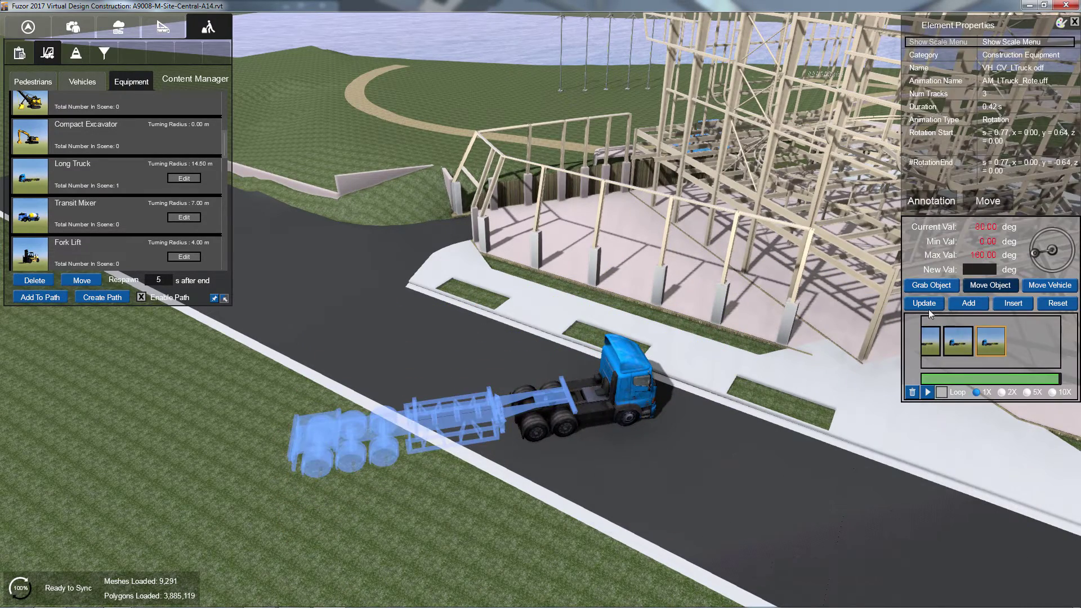
{"action": "left_click_drag", "start_coordinate": [1041, 258], "coordinate": [1032, 243]}
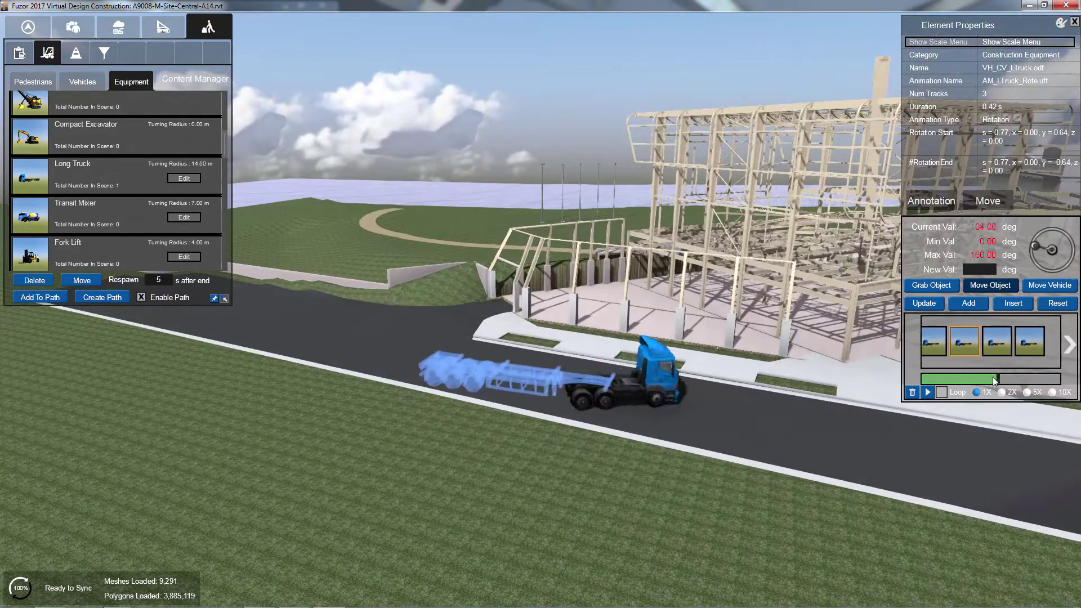
Step: Scrub through the truck's animation and play it back from the first keyframe
{"action": "left_click_drag", "start_coordinate": [942, 378], "coordinate": [1060, 378]}
{"action": "left_click", "coordinate": [948, 340]}
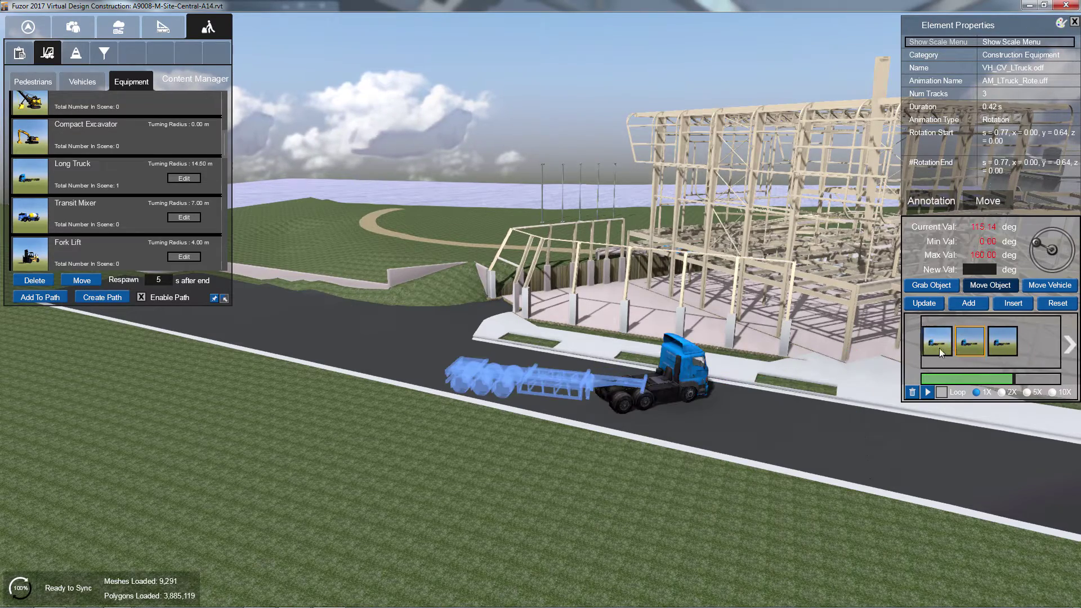
{"action": "left_click", "coordinate": [927, 395]}
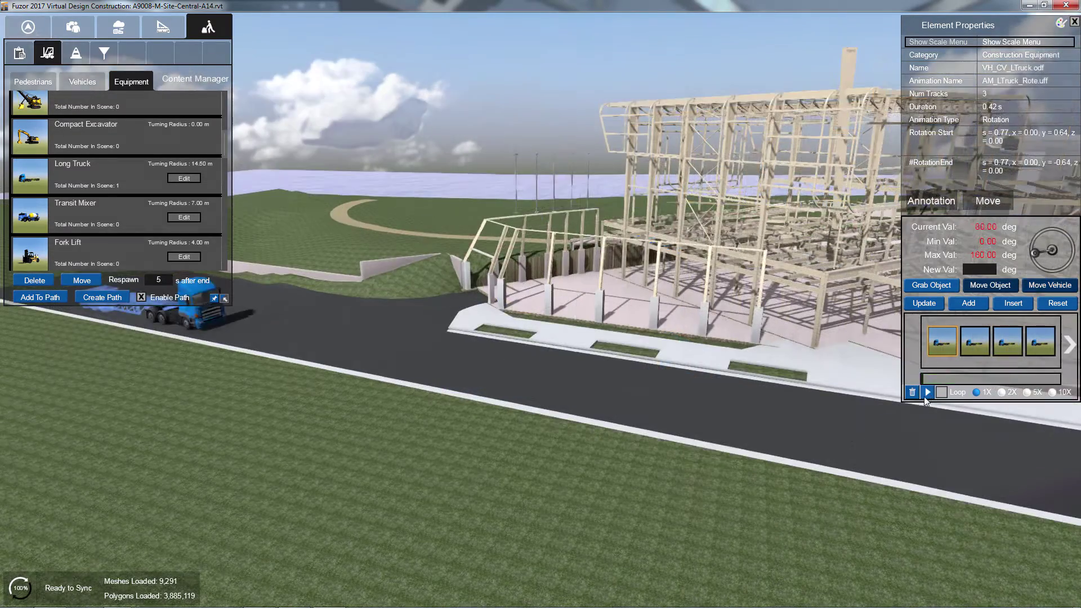
{"action": "left_click", "coordinate": [927, 393]}
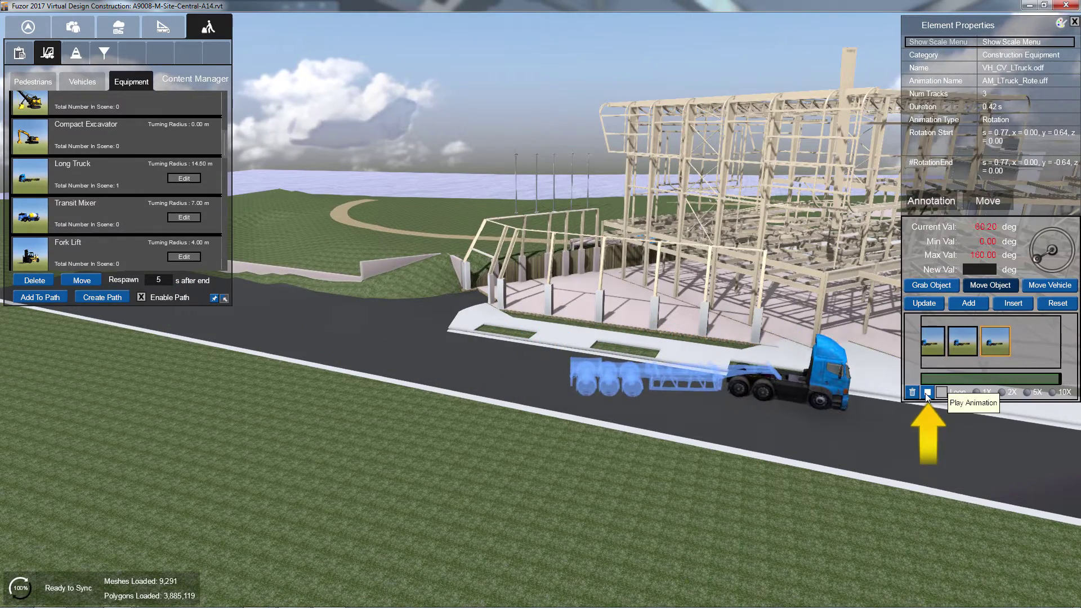
{"action": "left_click", "coordinate": [927, 393]}
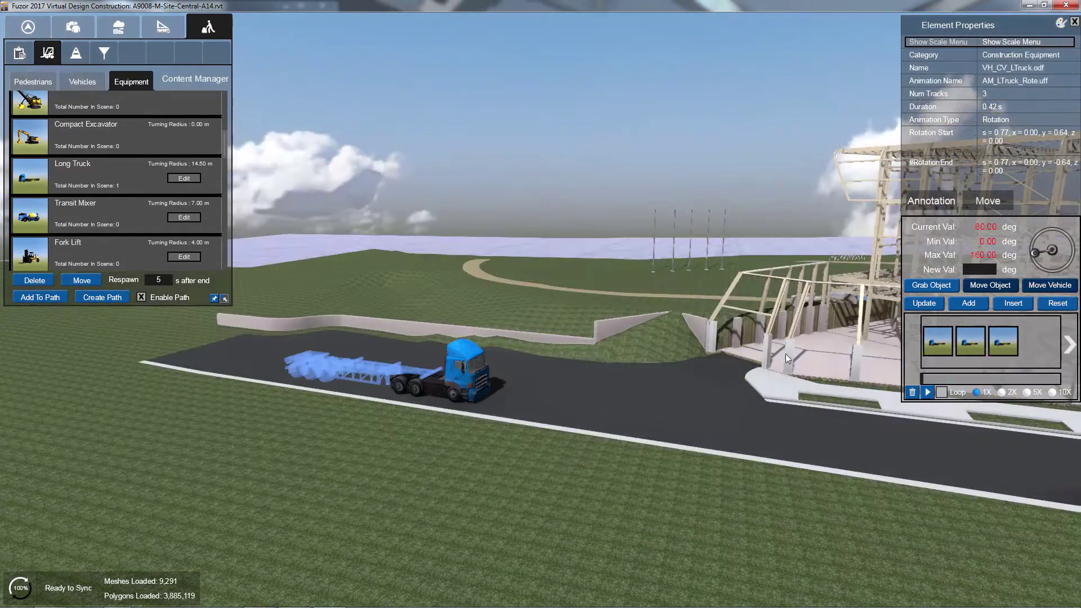
{"action": "left_click", "coordinate": [927, 393]}
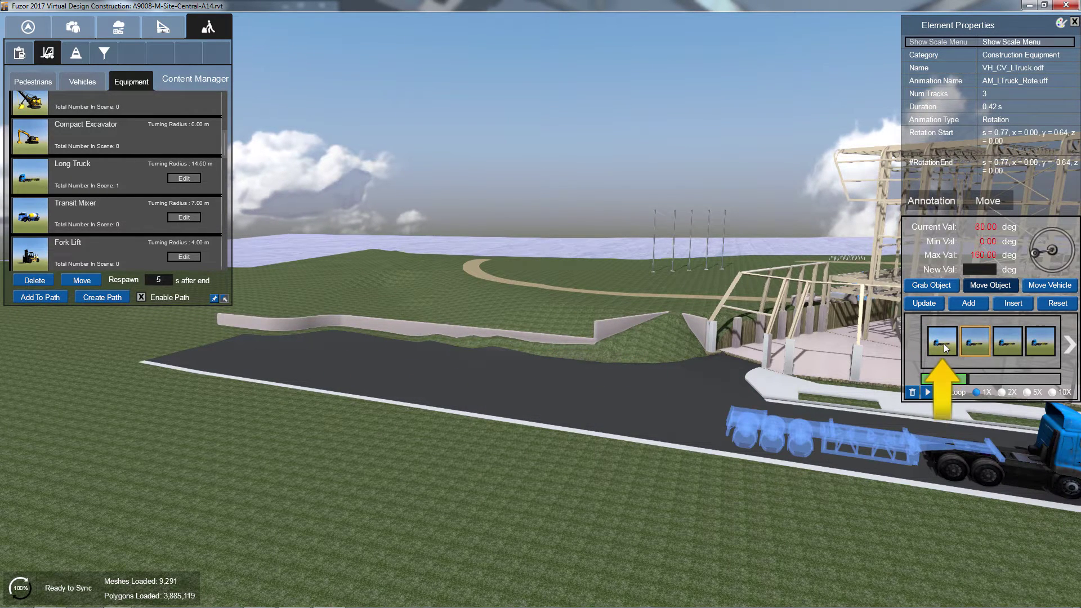
Step: Insert a keyframe partway between the first and second truck positions and replay the animation from the start
{"action": "left_click", "coordinate": [943, 343]}
{"action": "left_click", "coordinate": [927, 391]}
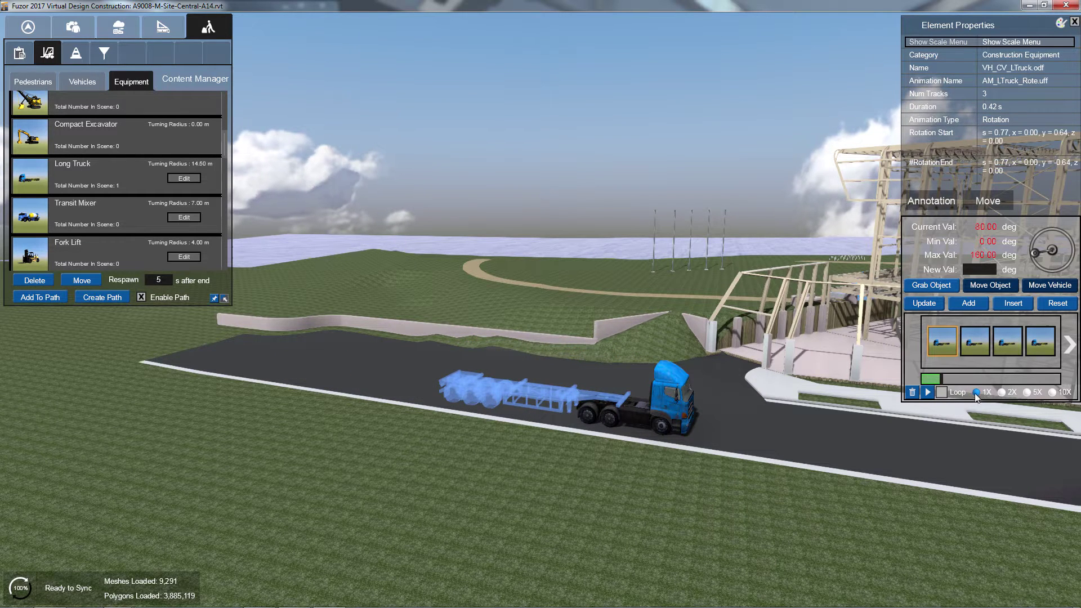
{"action": "left_click", "coordinate": [1002, 305]}
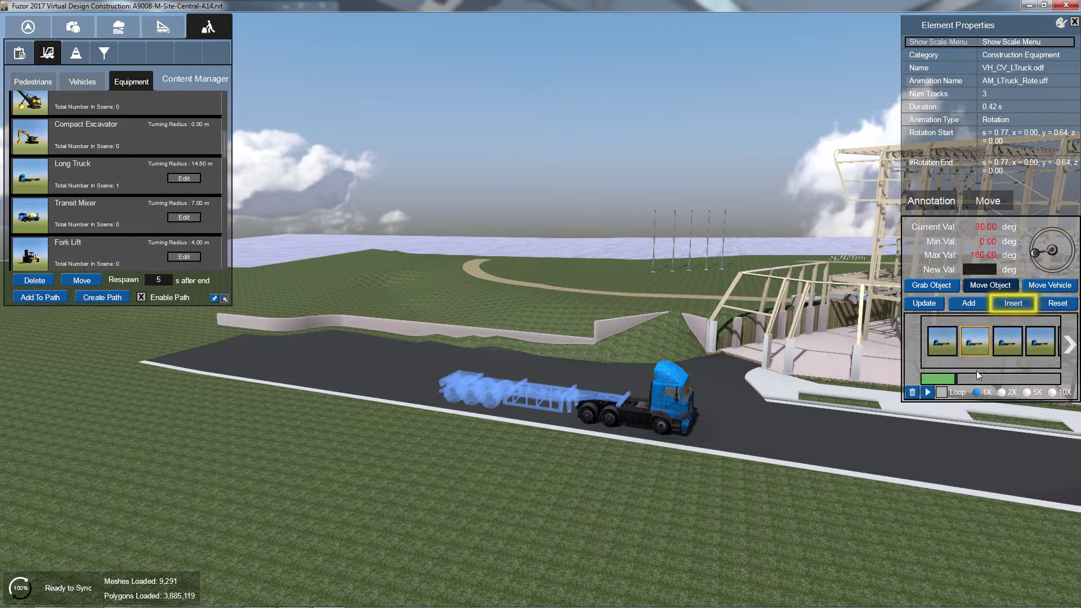
{"action": "left_click_drag", "start_coordinate": [953, 381], "coordinate": [918, 385]}
{"action": "left_click", "coordinate": [928, 392]}
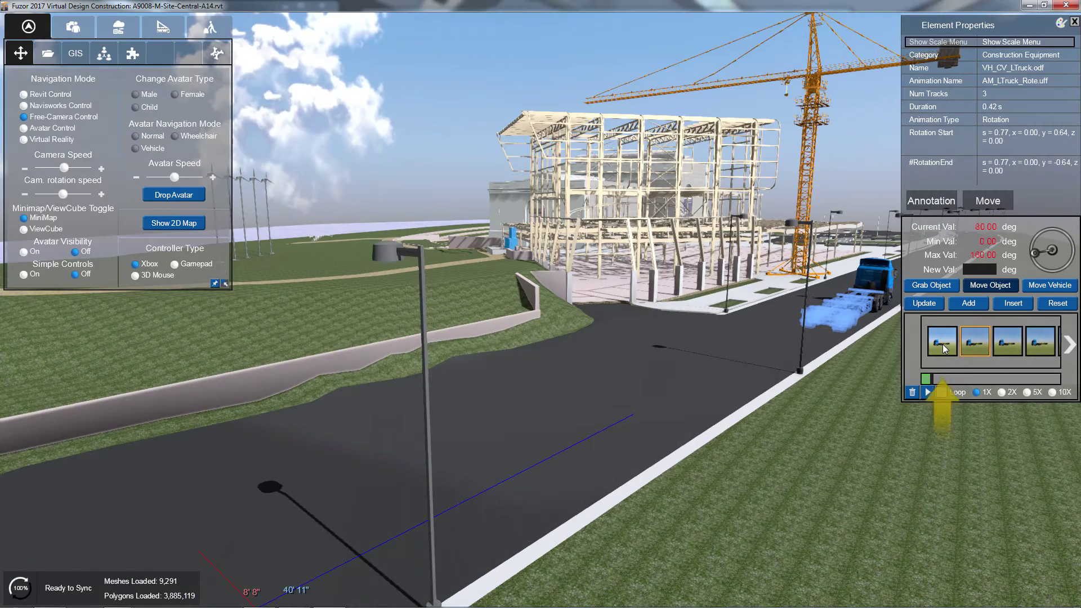
Step: Grab the tall vertical column at the building's corner as the trailer's load at the first keyframe
{"action": "left_click", "coordinate": [942, 342]}
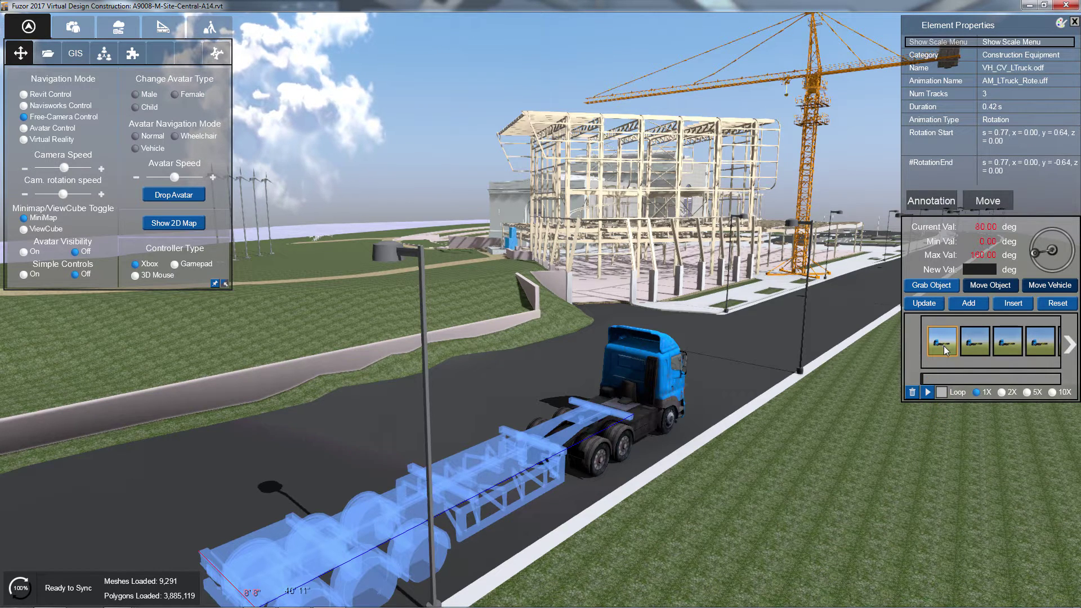
{"action": "left_click", "coordinate": [921, 286]}
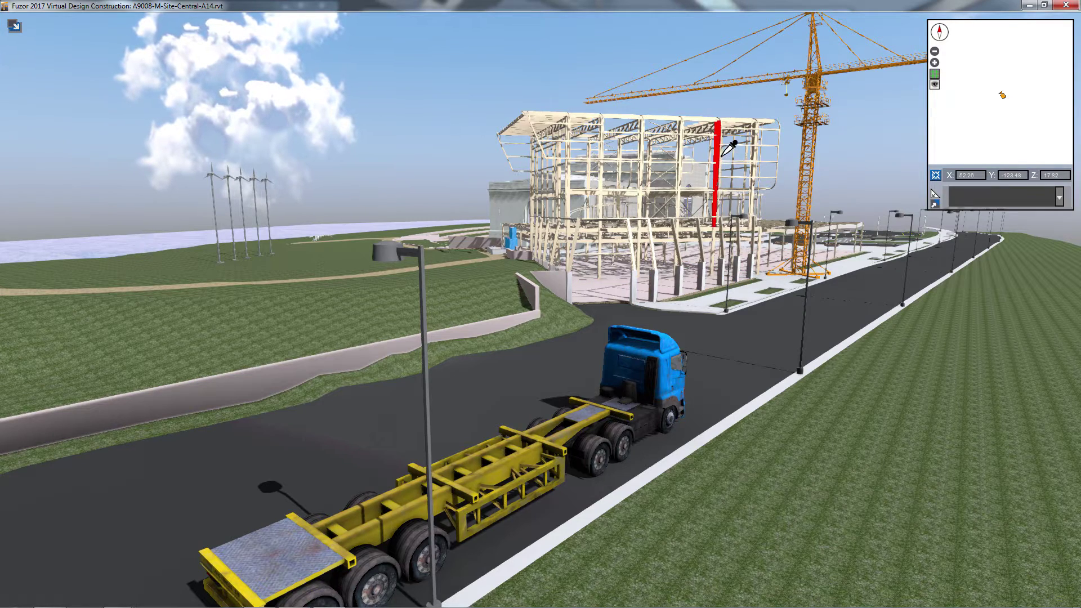
{"action": "left_click", "coordinate": [755, 151]}
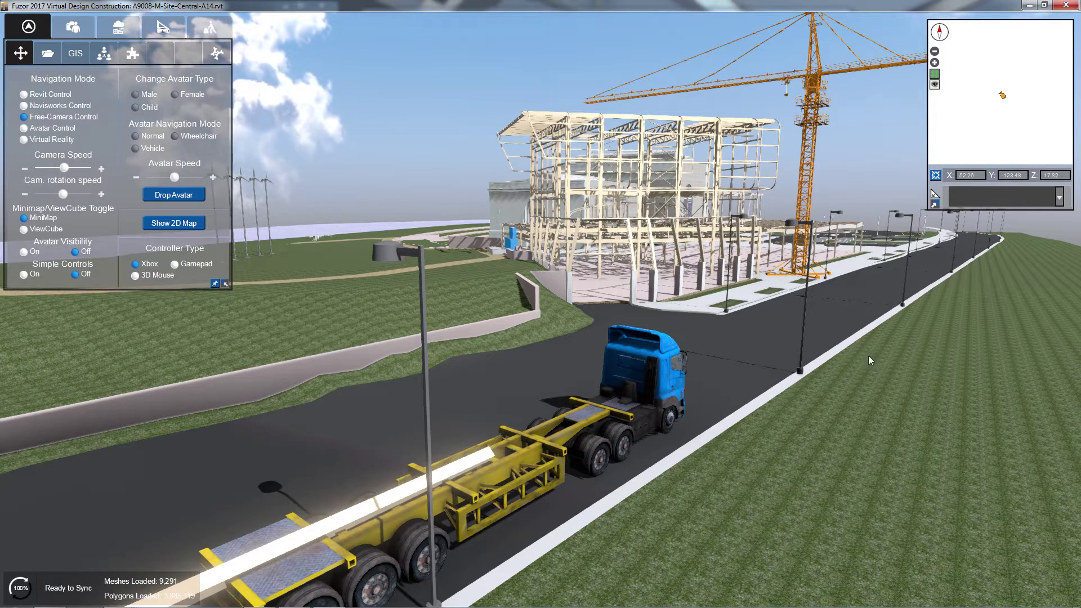
{"action": "left_click_drag", "start_coordinate": [868, 356], "coordinate": [524, 404]}
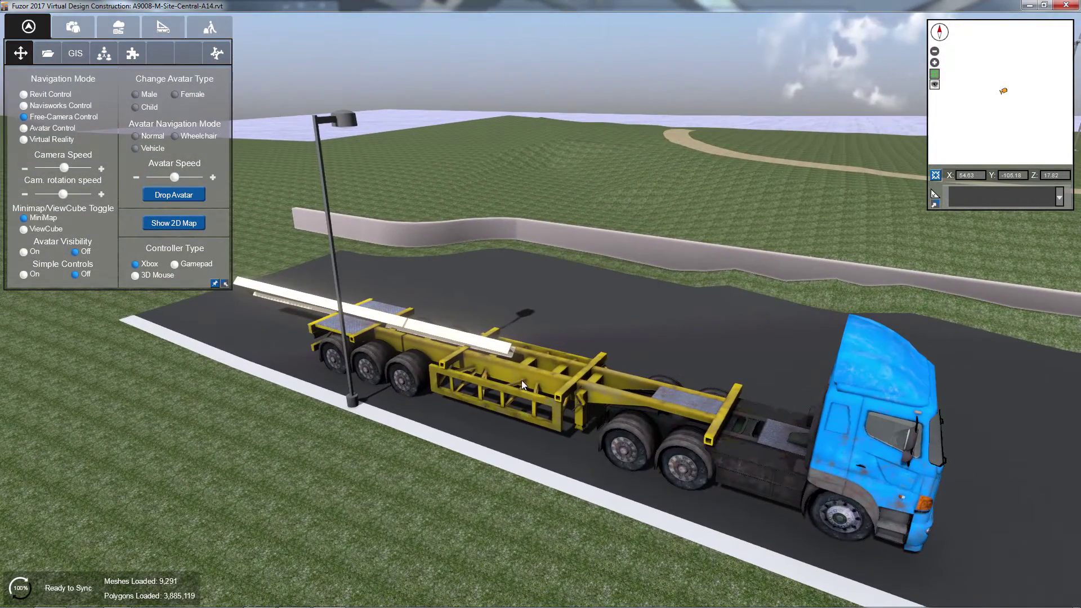
Step: Rotate the grabbed column about its center pivot to lie lengthwise and move it onto the trailer bed at X 212' 4.7", Y 36' 0.6", Z 545' 0.4"
{"action": "left_click", "coordinate": [521, 378]}
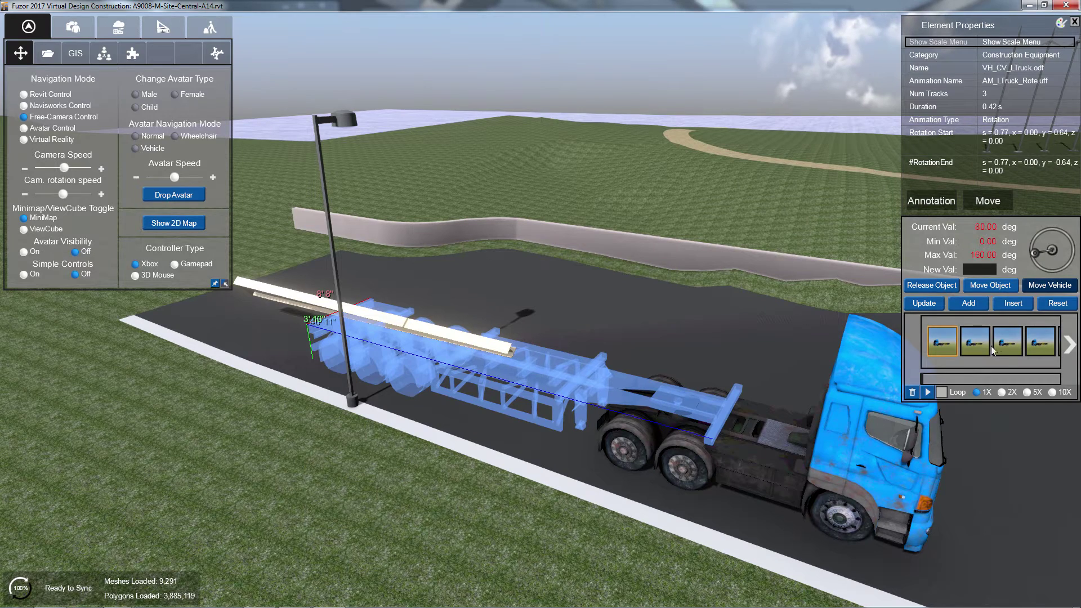
{"action": "left_click", "coordinate": [981, 291]}
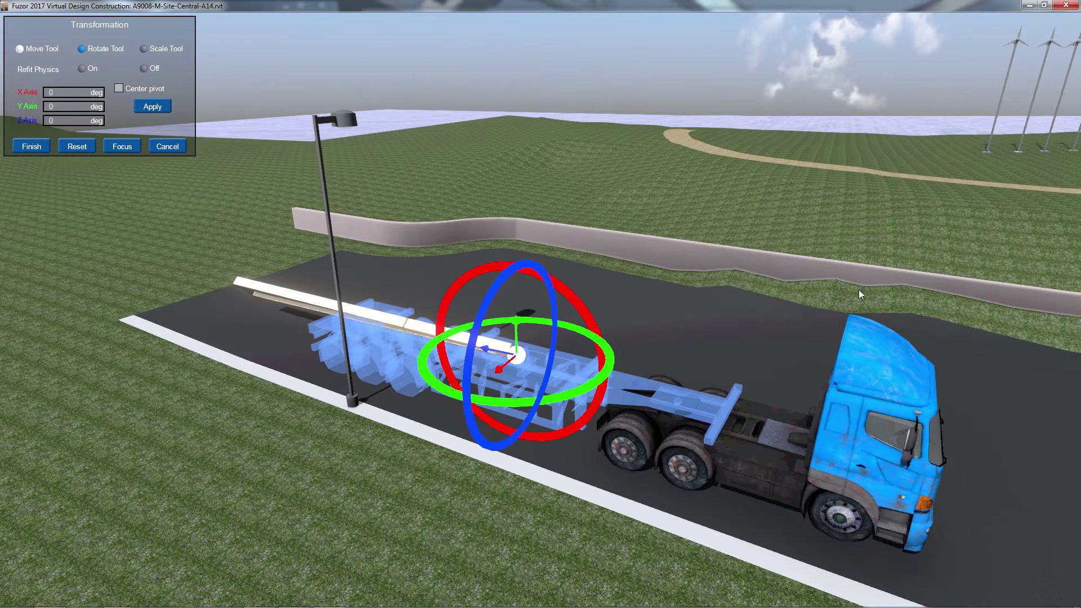
{"action": "left_click", "coordinate": [20, 49]}
{"action": "left_click", "coordinate": [118, 89]}
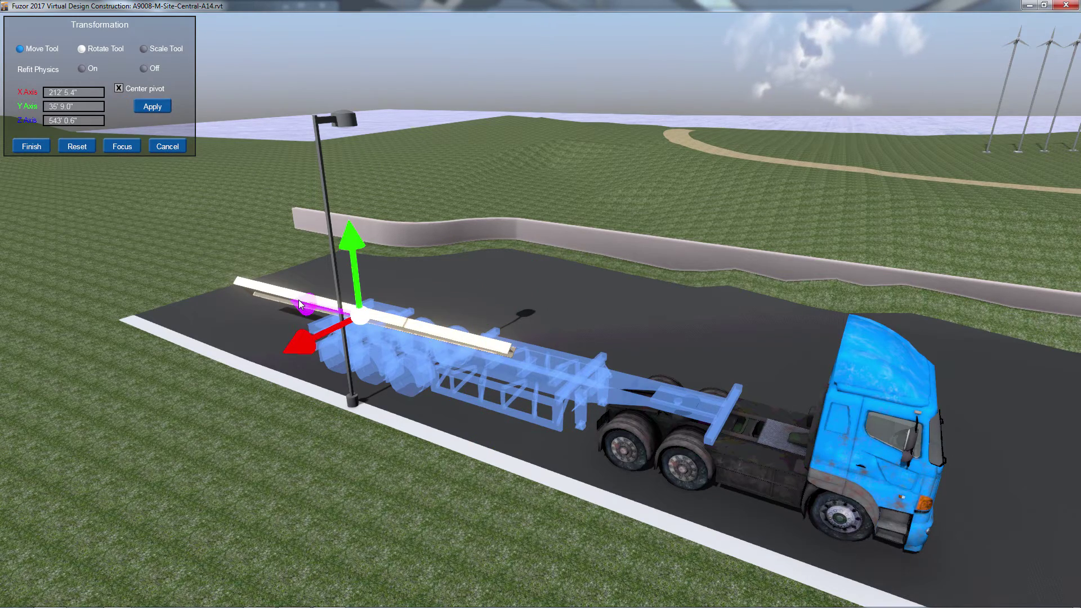
{"action": "key", "text": "e"}
{"action": "left_click_drag", "start_coordinate": [490, 271], "coordinate": [472, 327]}
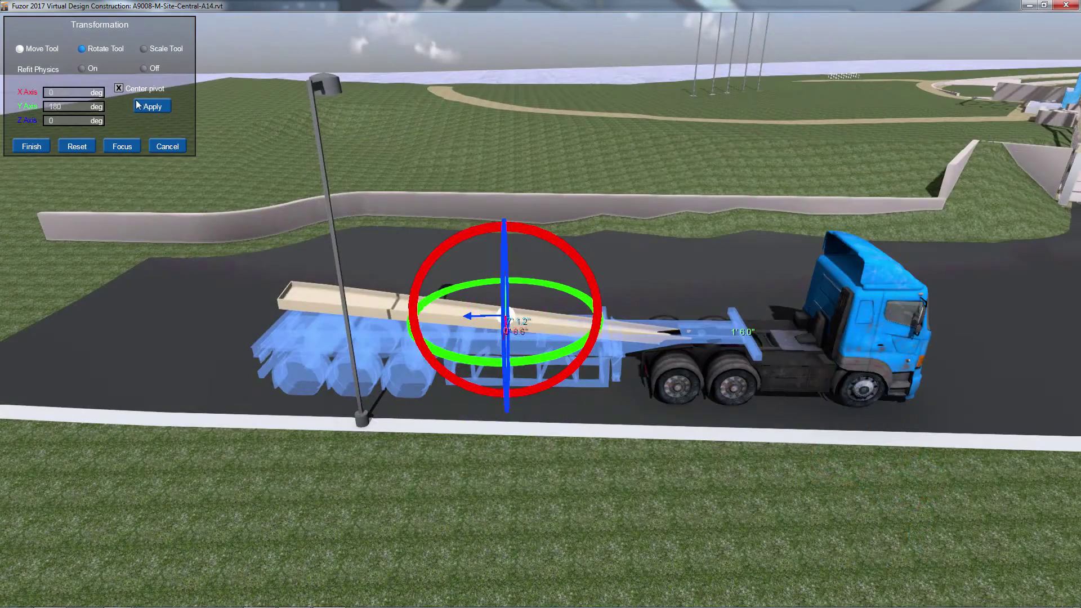
{"action": "left_click", "coordinate": [141, 106]}
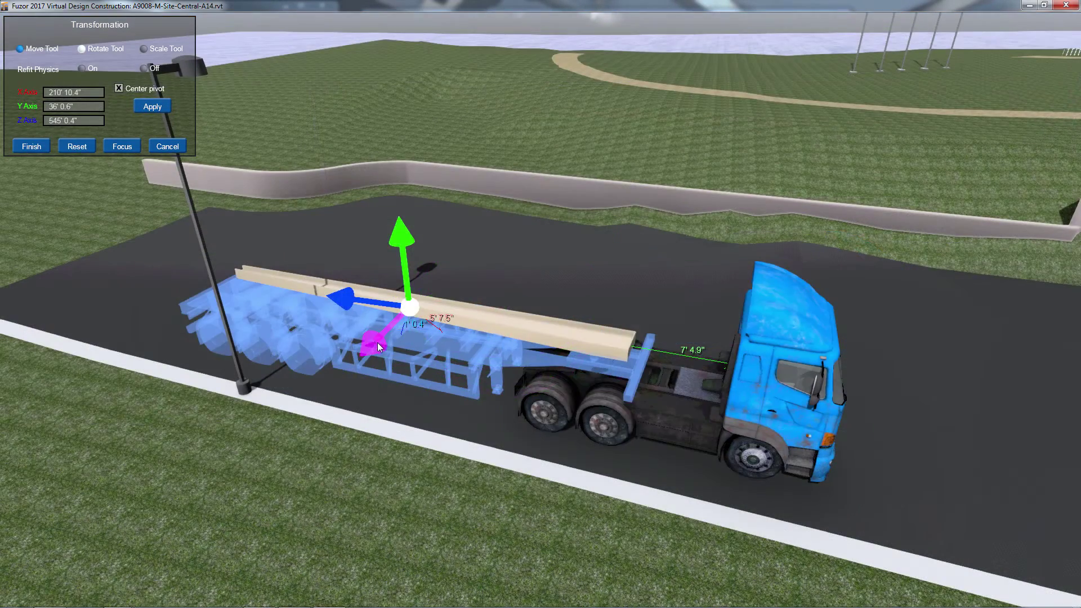
{"action": "left_click_drag", "start_coordinate": [378, 346], "coordinate": [364, 358]}
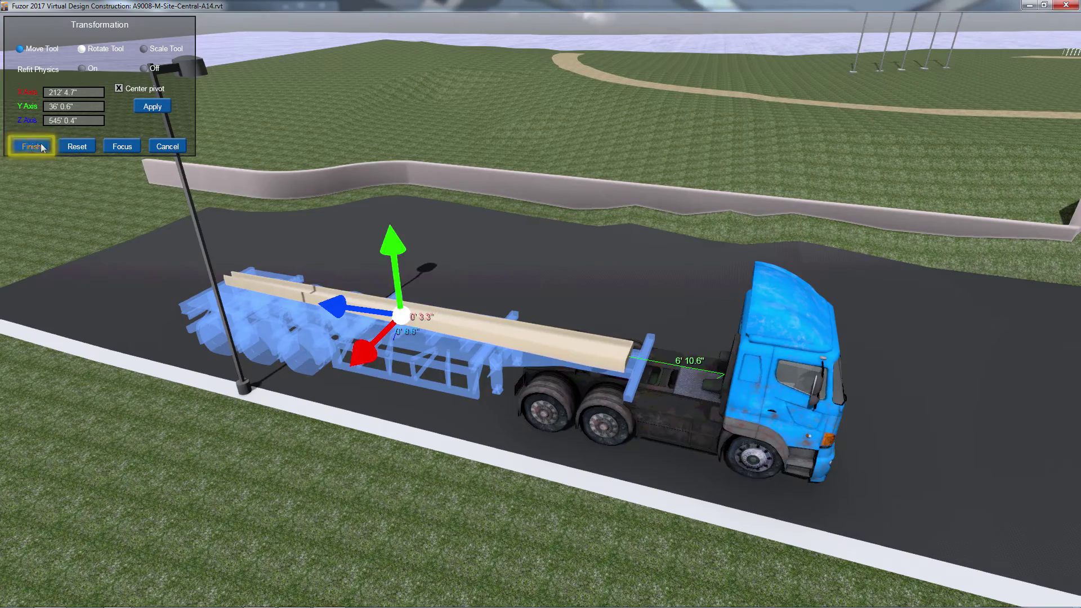
{"action": "left_click", "coordinate": [32, 146]}
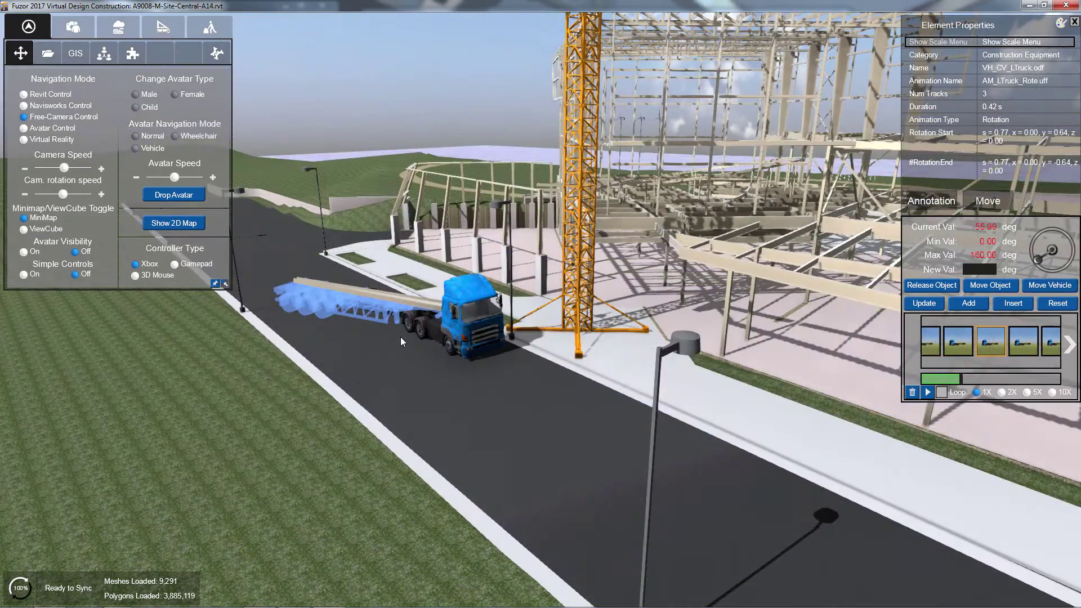
Step: Release the column from the trailer at the keyframe where the truck stands beside the tower crane
{"action": "left_click", "coordinate": [1051, 353]}
{"action": "right_click_drag", "start_coordinate": [601, 457], "coordinate": [628, 467]}
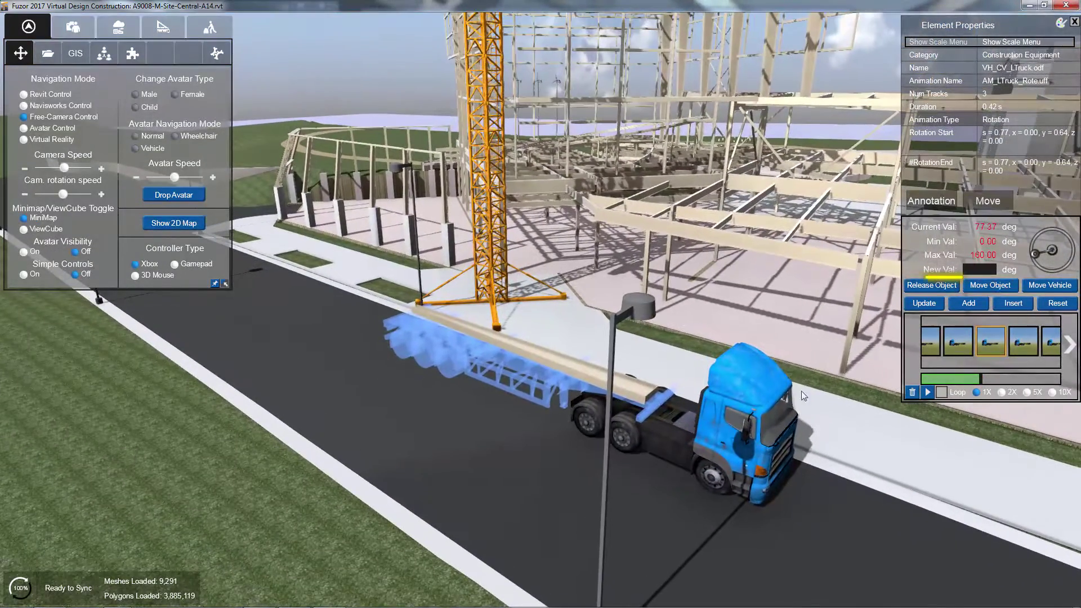
{"action": "left_click", "coordinate": [917, 287]}
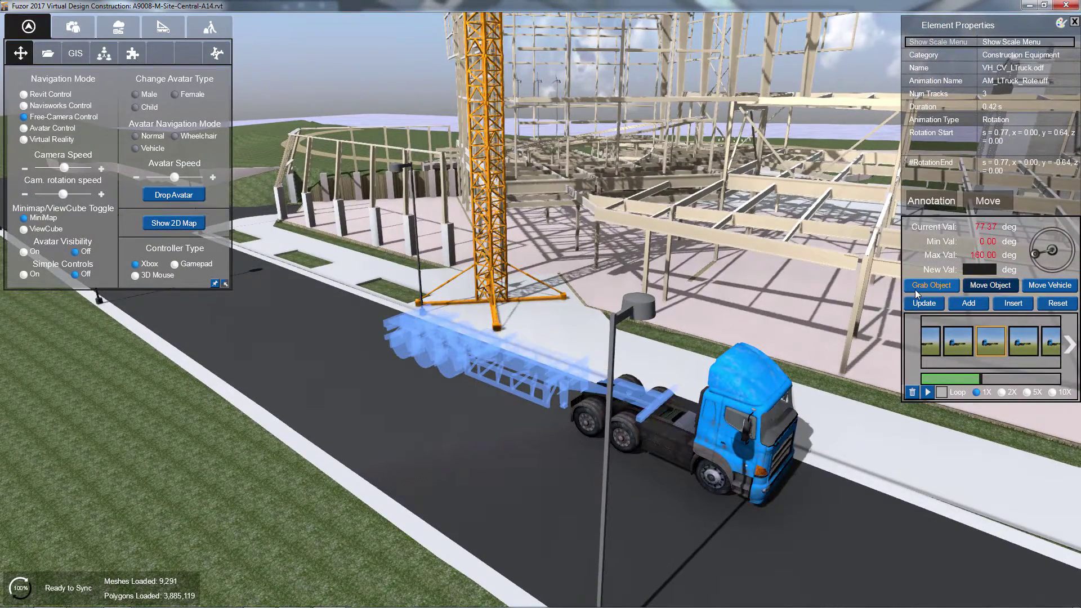
{"action": "right_click_drag", "start_coordinate": [668, 394], "coordinate": [584, 338]}
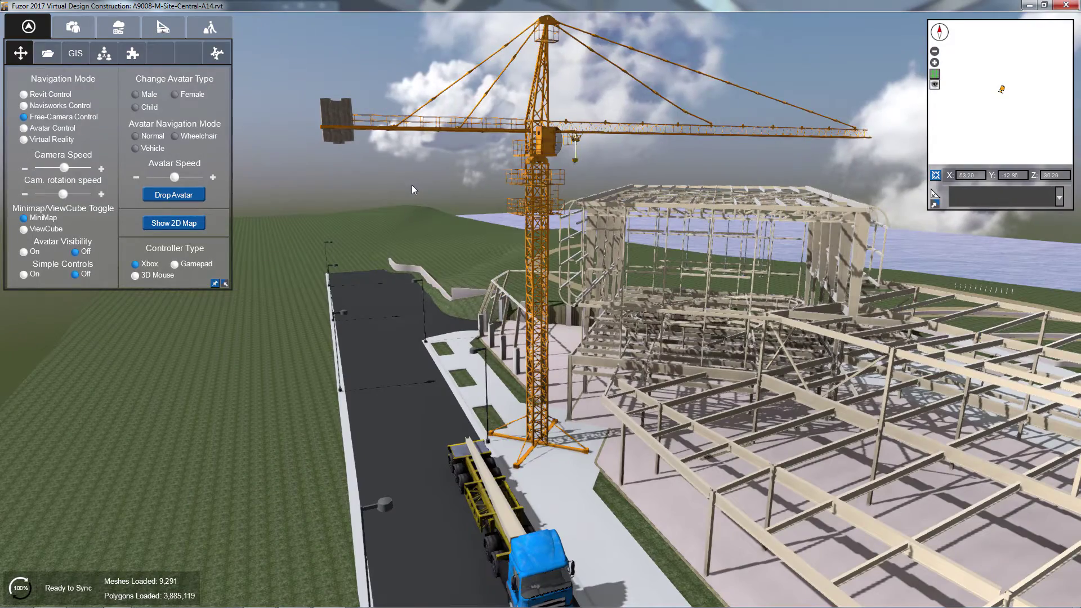
Step: Grab the column on the trailer as the tower crane's load at the keyframe where the hook is lowered to the truck
{"action": "scroll", "coordinate": [474, 215], "scroll_direction": "down", "scroll_amount": 3}
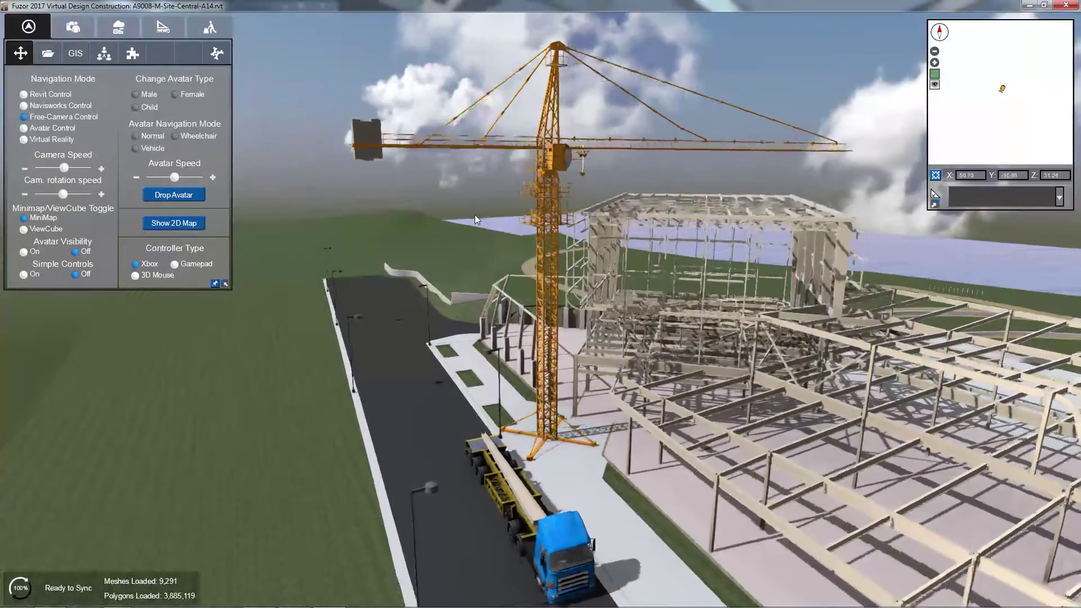
{"action": "right_click_drag", "start_coordinate": [475, 215], "coordinate": [499, 168]}
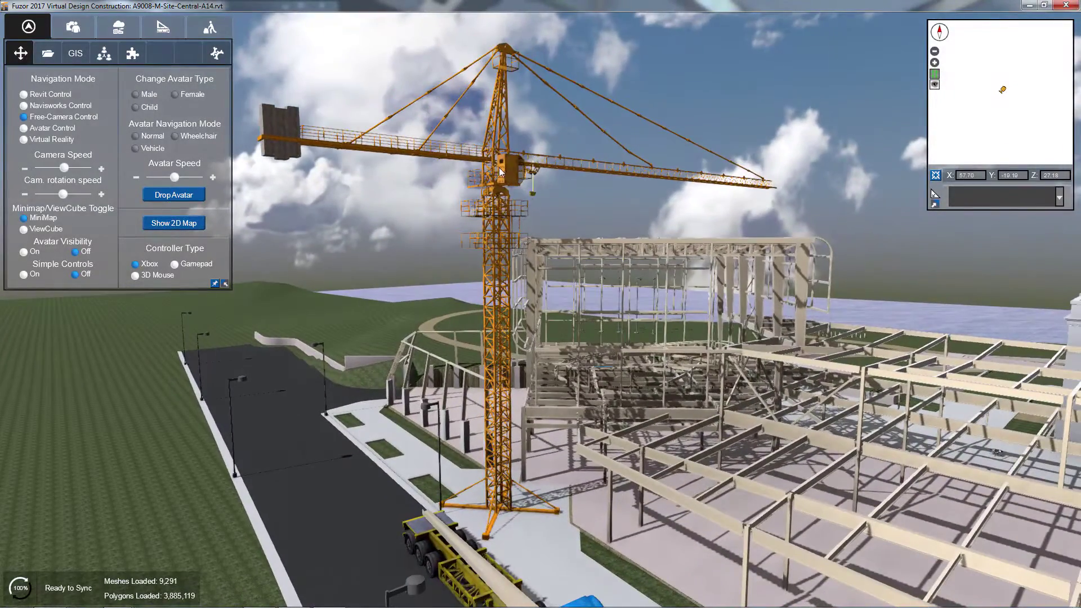
{"action": "left_click", "coordinate": [490, 163]}
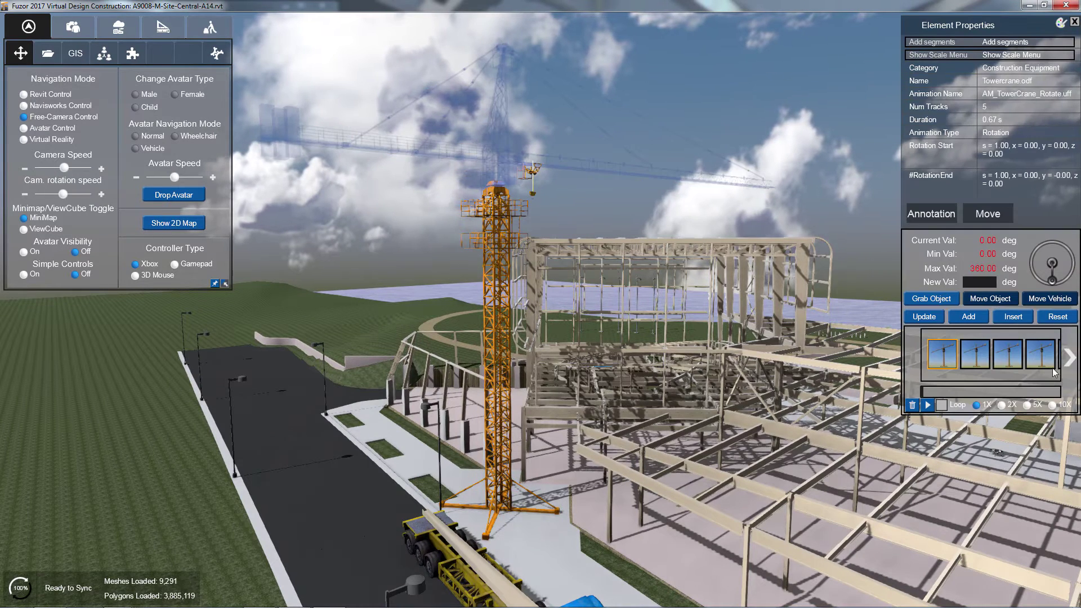
{"action": "left_click", "coordinate": [1039, 358]}
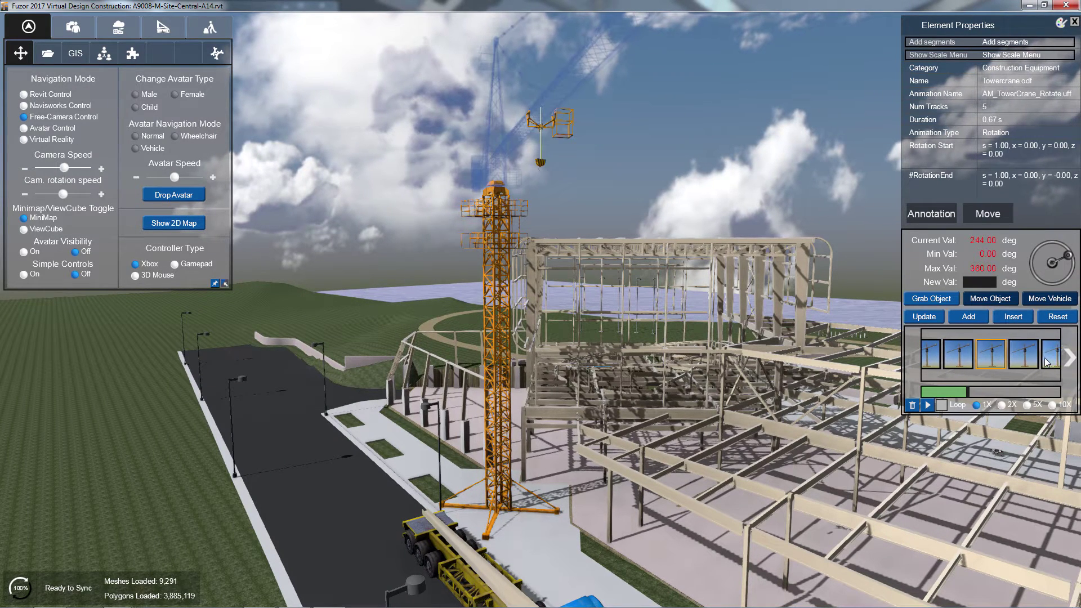
{"action": "left_click", "coordinate": [1047, 358]}
{"action": "left_click", "coordinate": [1025, 358]}
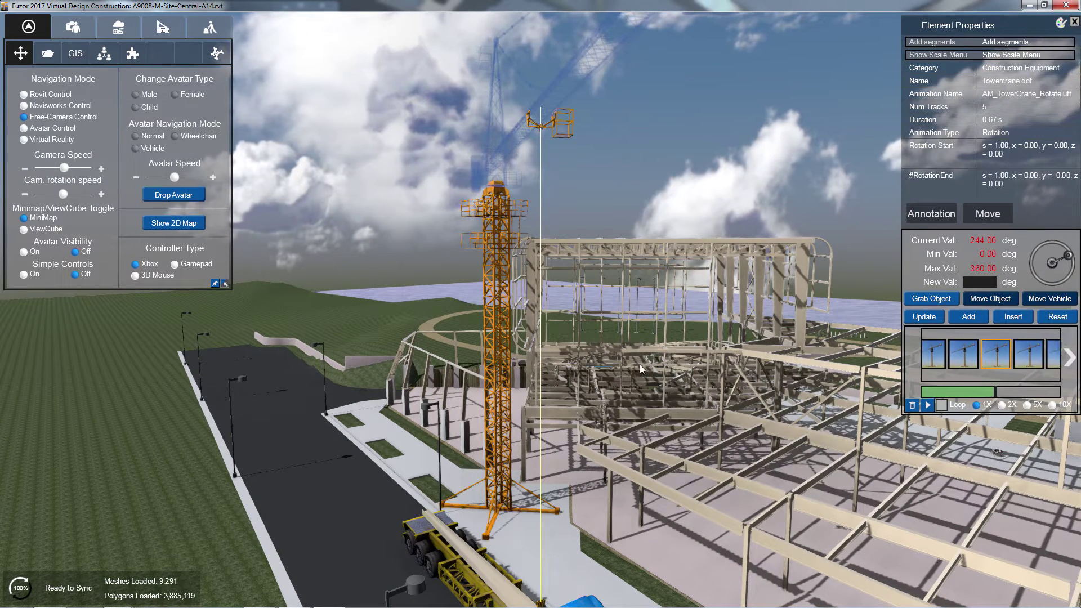
{"action": "right_click_drag", "start_coordinate": [640, 364], "coordinate": [613, 432]}
{"action": "left_click_drag", "start_coordinate": [614, 431], "coordinate": [697, 358]}
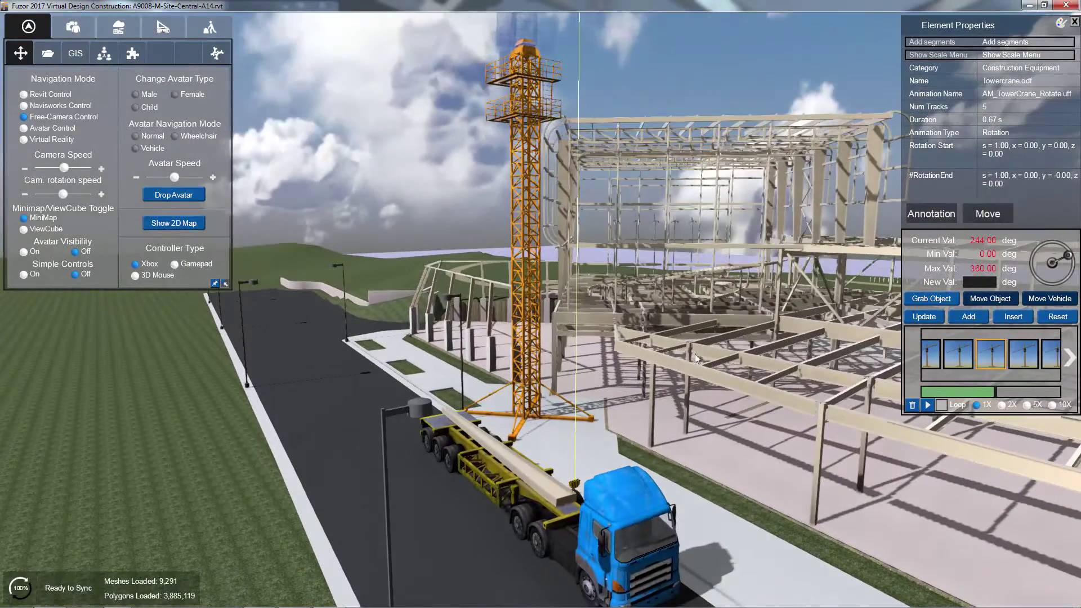
{"action": "left_click", "coordinate": [953, 303]}
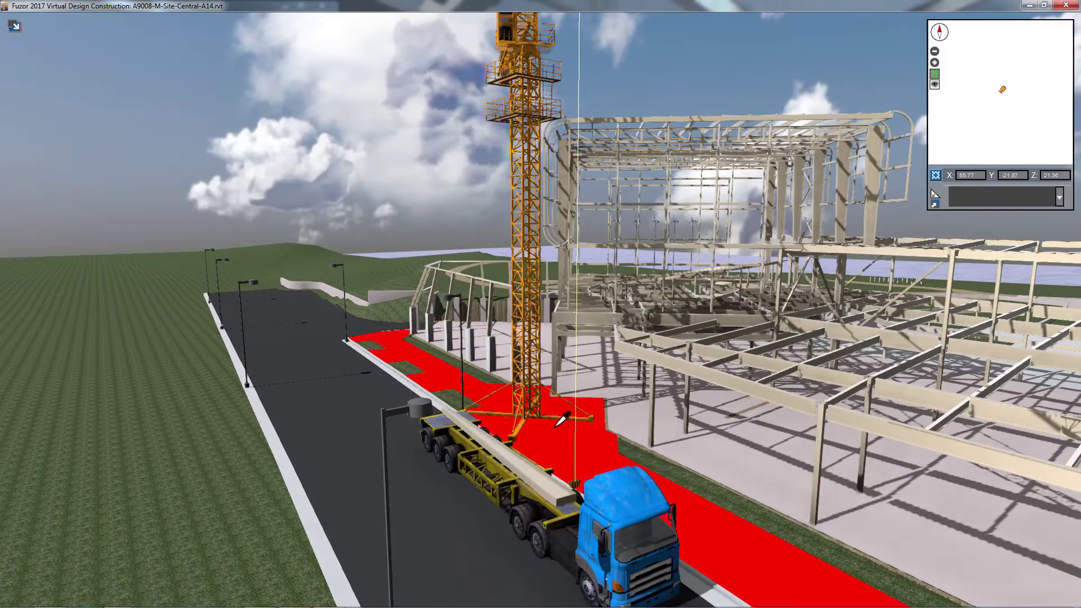
{"action": "left_click", "coordinate": [554, 473]}
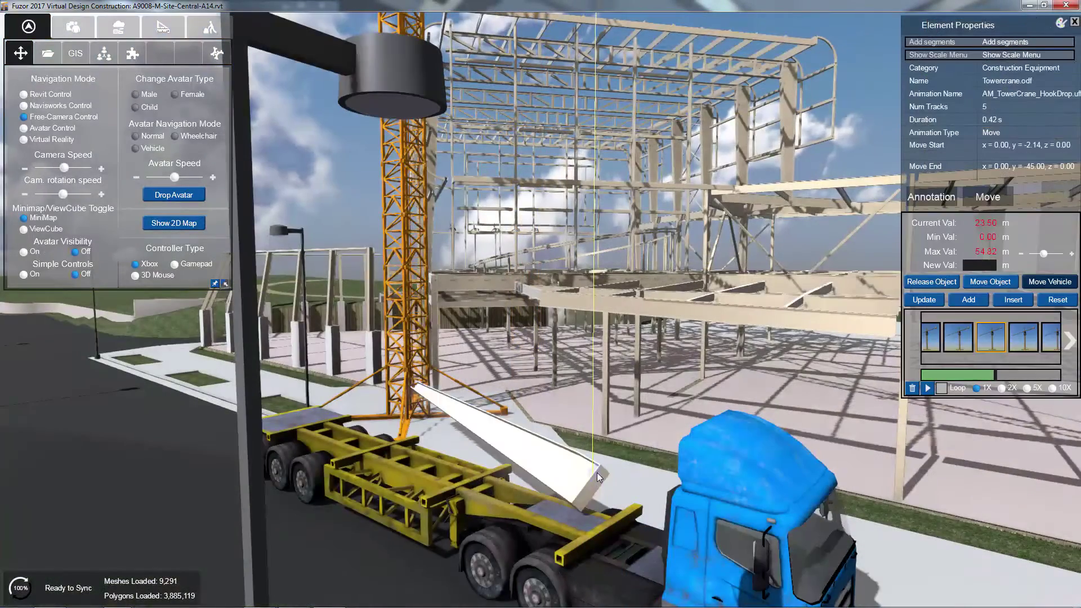
Step: Rotate the grabbed column upright on the crane hook and orient it to X -180, Y 48.653, Z -180 degrees at the building
{"action": "left_click", "coordinate": [994, 284]}
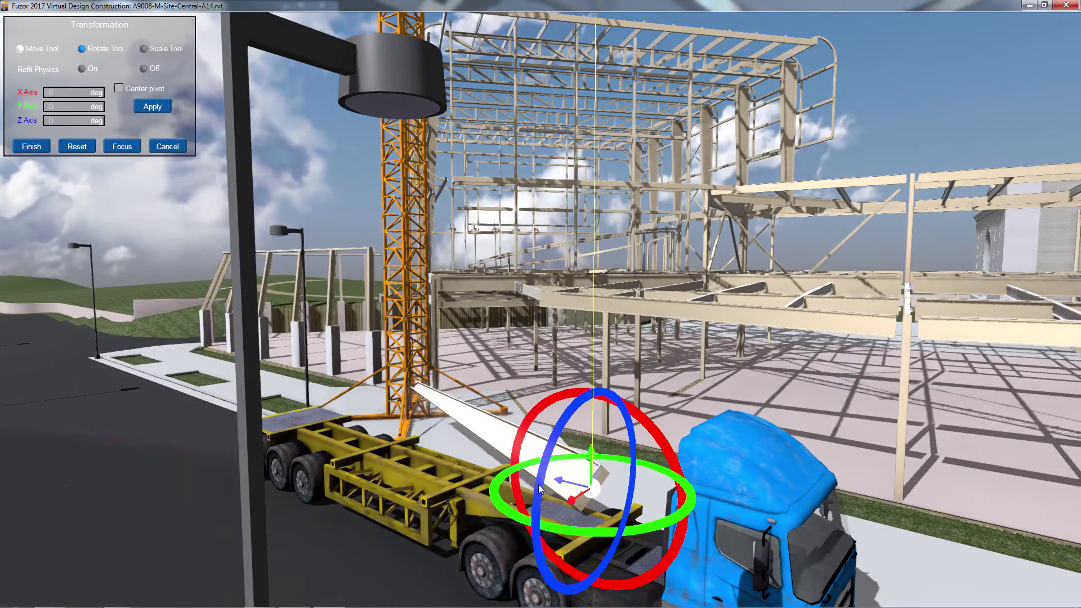
{"action": "left_click_drag", "start_coordinate": [501, 487], "coordinate": [509, 521]}
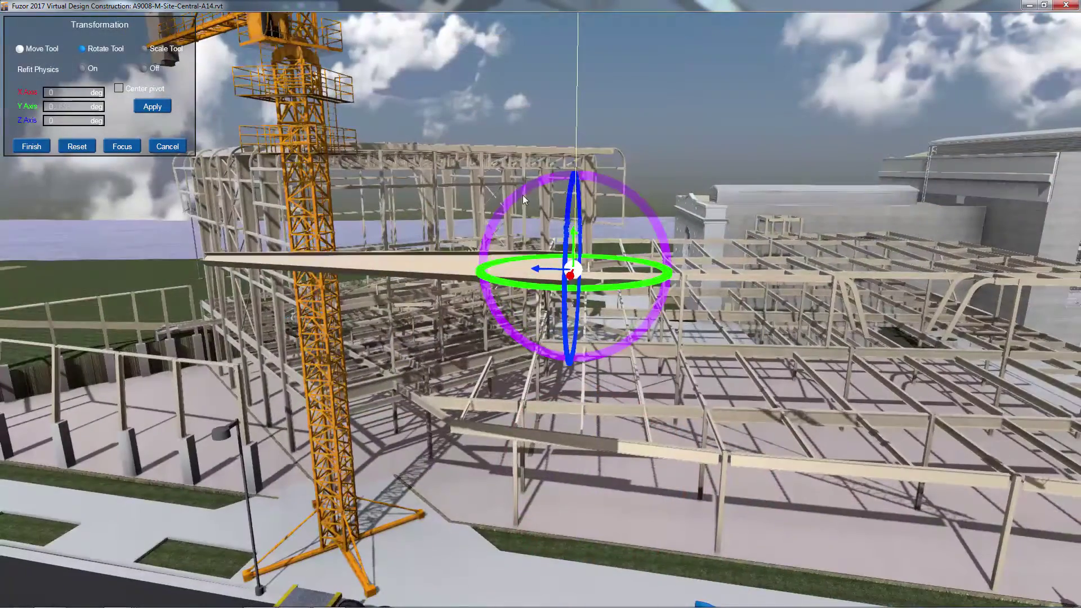
{"action": "left_click_drag", "start_coordinate": [522, 195], "coordinate": [531, 325]}
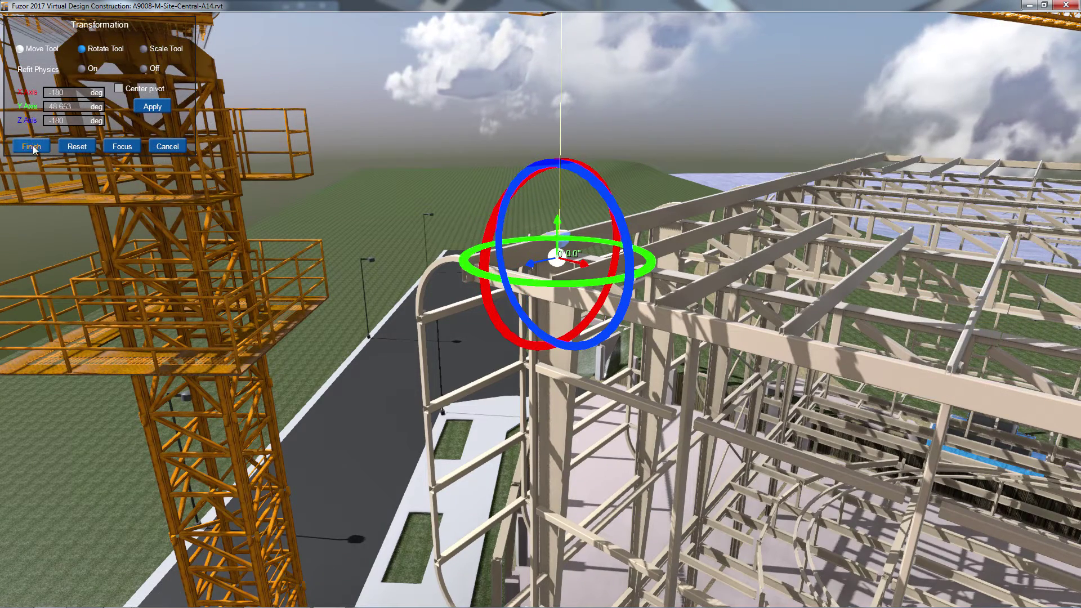
{"action": "left_click", "coordinate": [31, 145]}
Step: Release the column from the crane hook at the building keyframe and from the truck at its release keyframe
{"action": "left_click", "coordinate": [927, 387]}
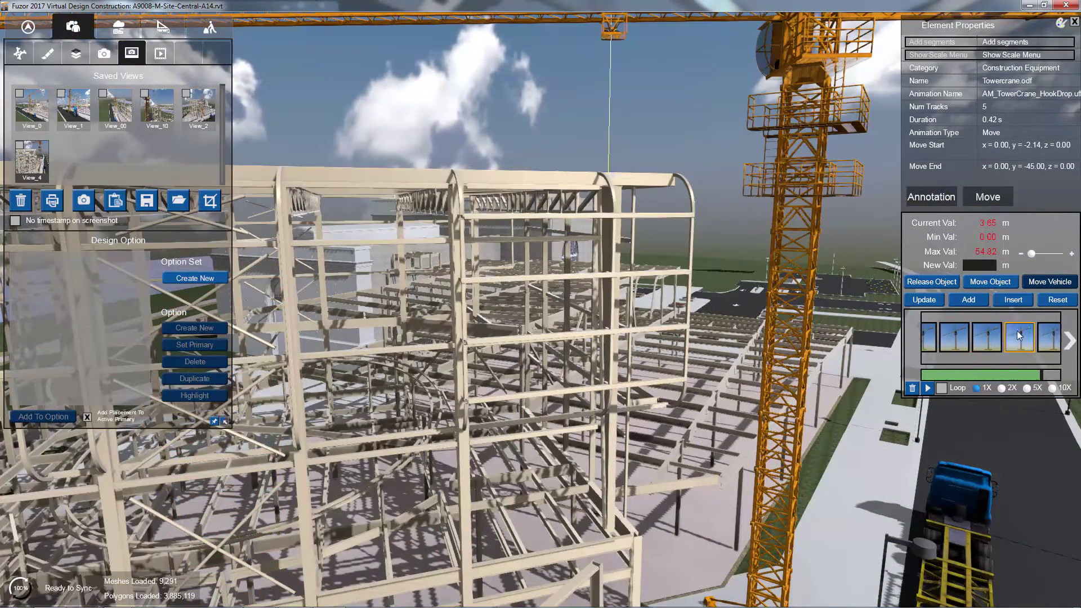
{"action": "left_click", "coordinate": [1019, 335]}
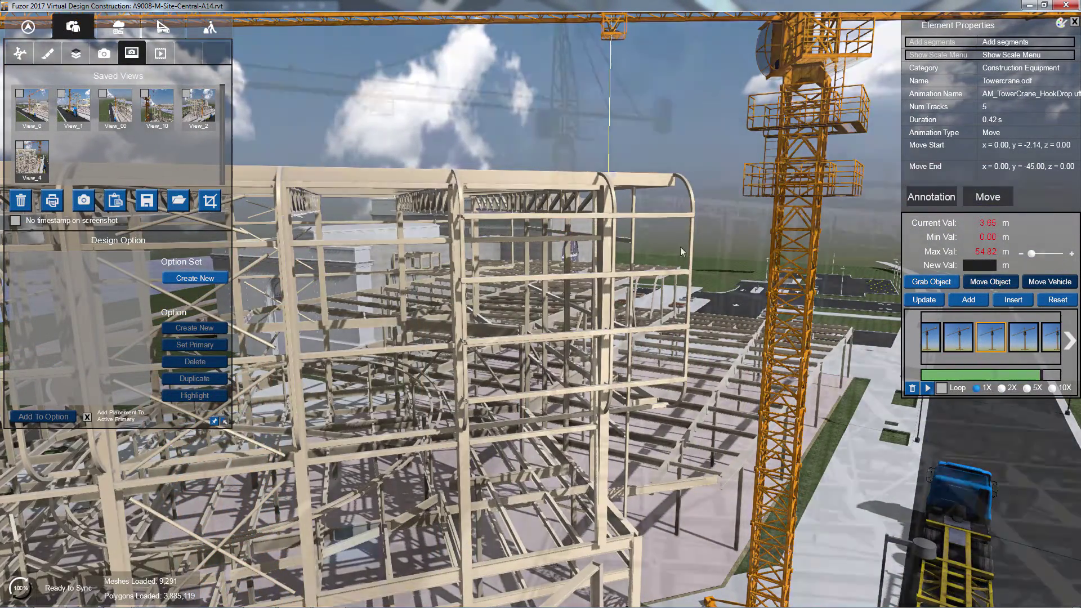
{"action": "left_click", "coordinate": [927, 388]}
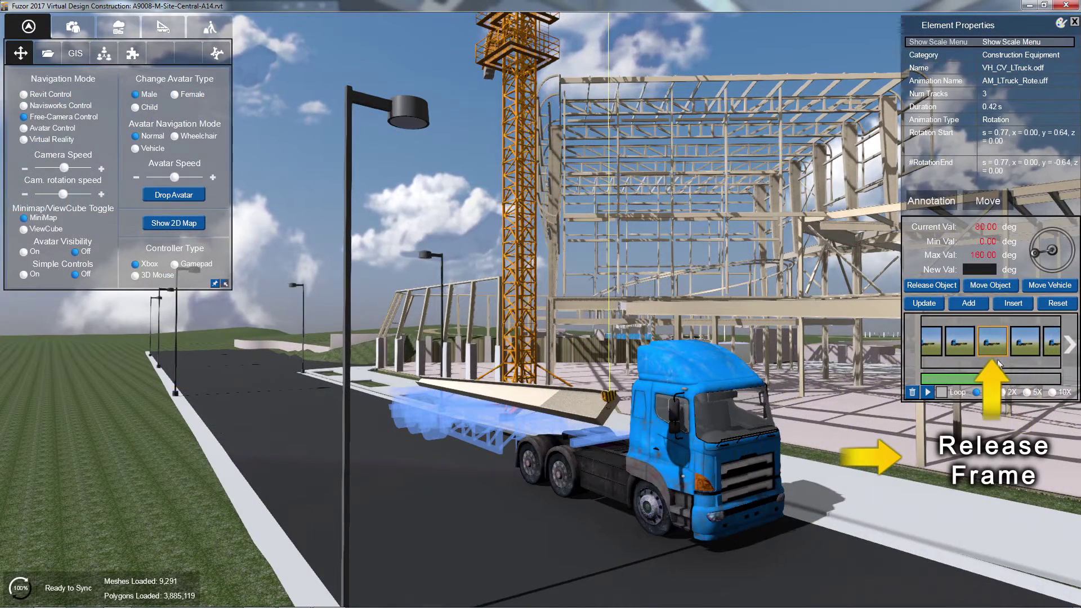
{"action": "left_click", "coordinate": [941, 286]}
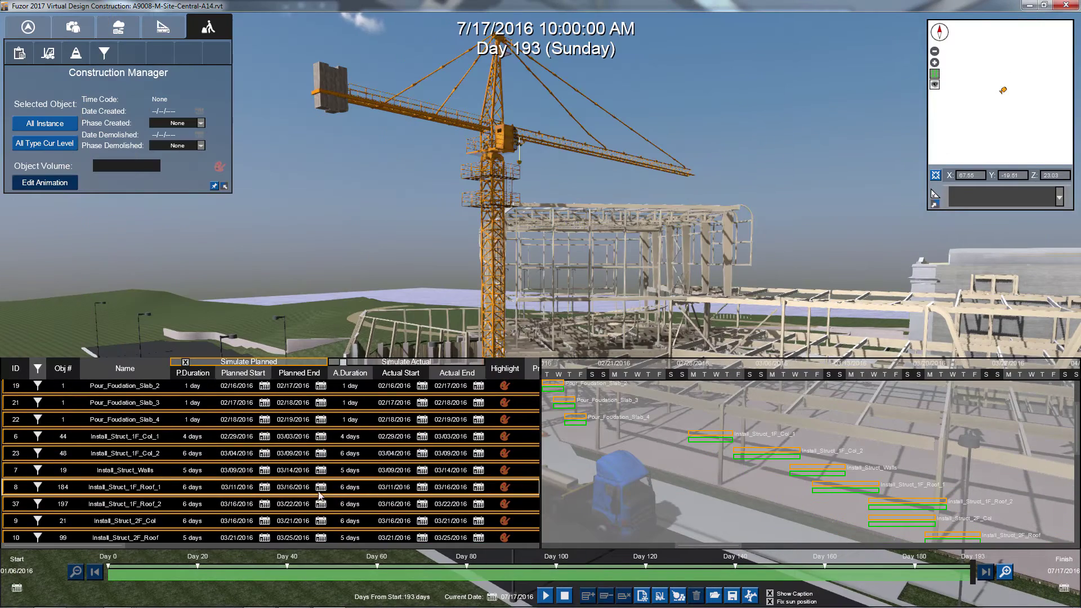
Step: Add a new equipment task below Install_Struct_1F_Roof_1 in the construction schedule
{"action": "left_click", "coordinate": [216, 487]}
{"action": "double_click", "coordinate": [216, 488]}
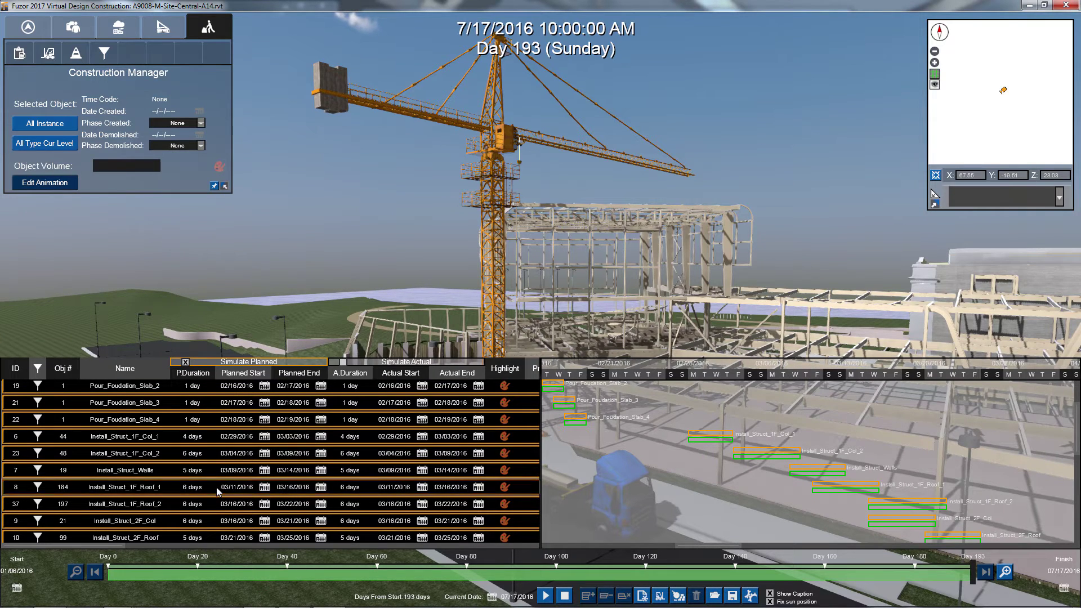
{"action": "left_click", "coordinate": [660, 595]}
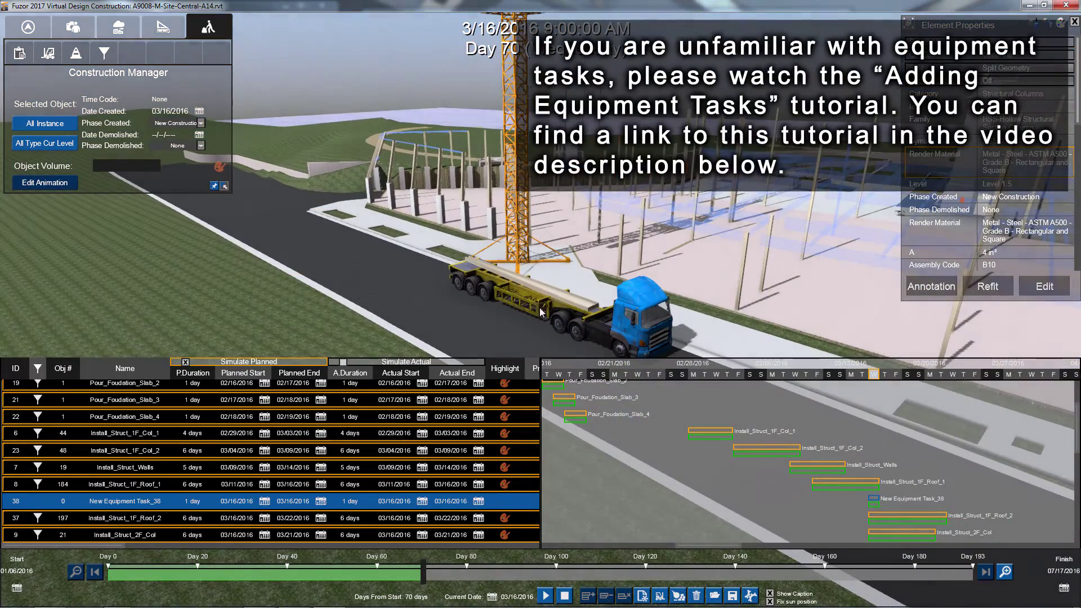
Step: Assign the long truck and the tower crane to the new equipment task
{"action": "left_click", "coordinate": [539, 304]}
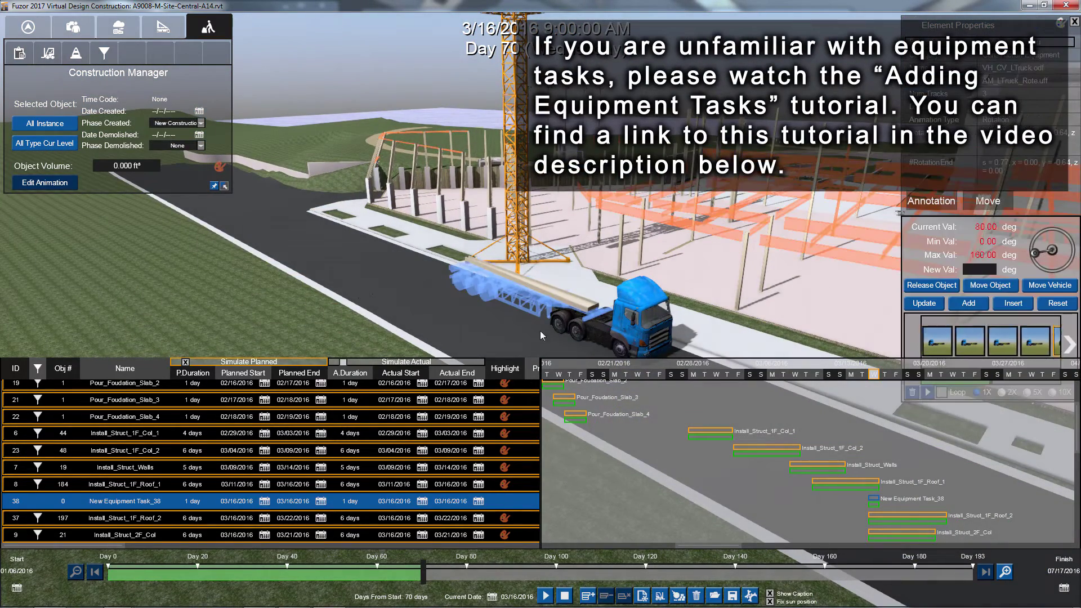
{"action": "left_click", "coordinate": [586, 597]}
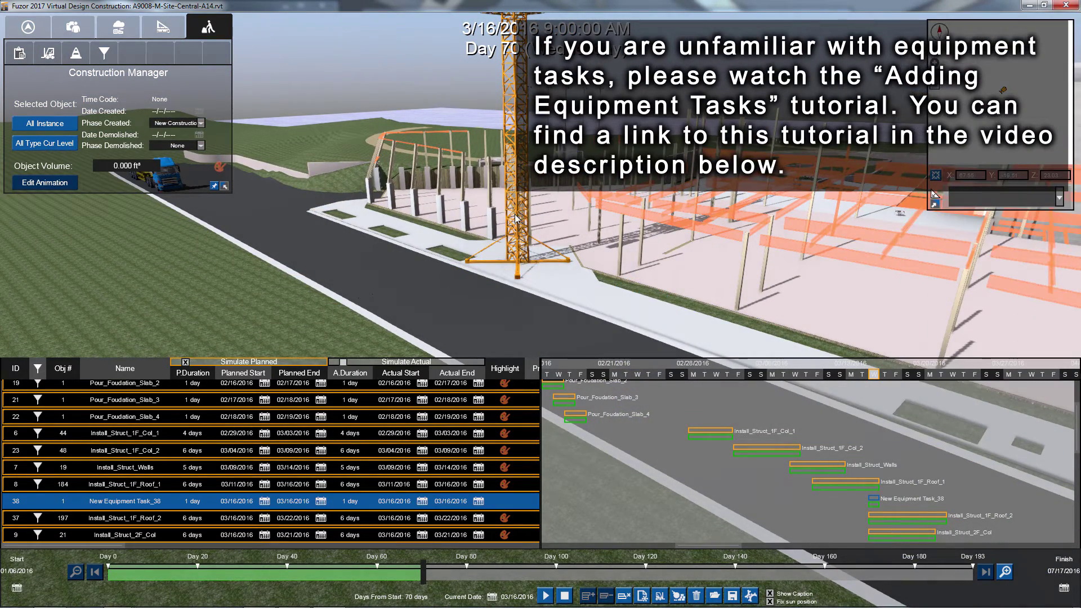
{"action": "left_click", "coordinate": [517, 219]}
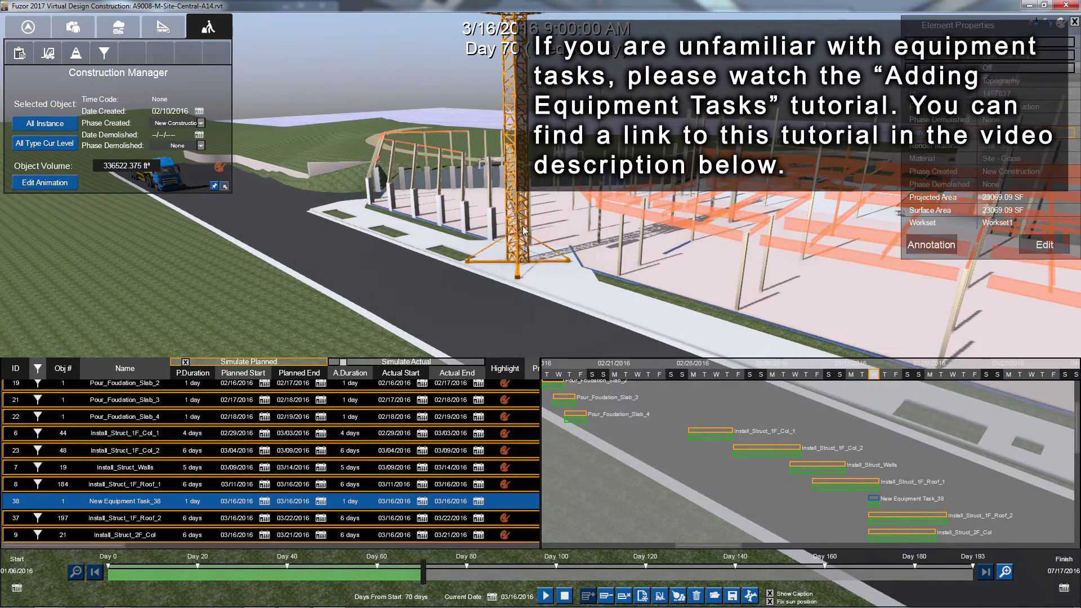
{"action": "left_click", "coordinate": [587, 597]}
Step: Set the equipment task's planned duration to 10 days and play the construction simulation
{"action": "double_click", "coordinate": [187, 501]}
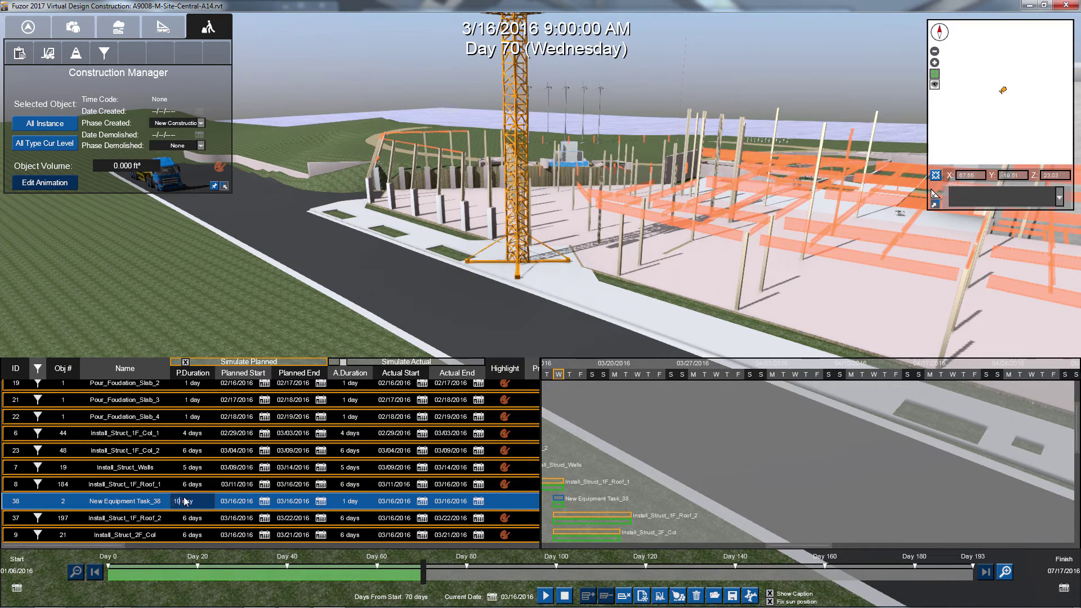
{"action": "type", "text": "10"}
{"action": "key", "text": "Return"}
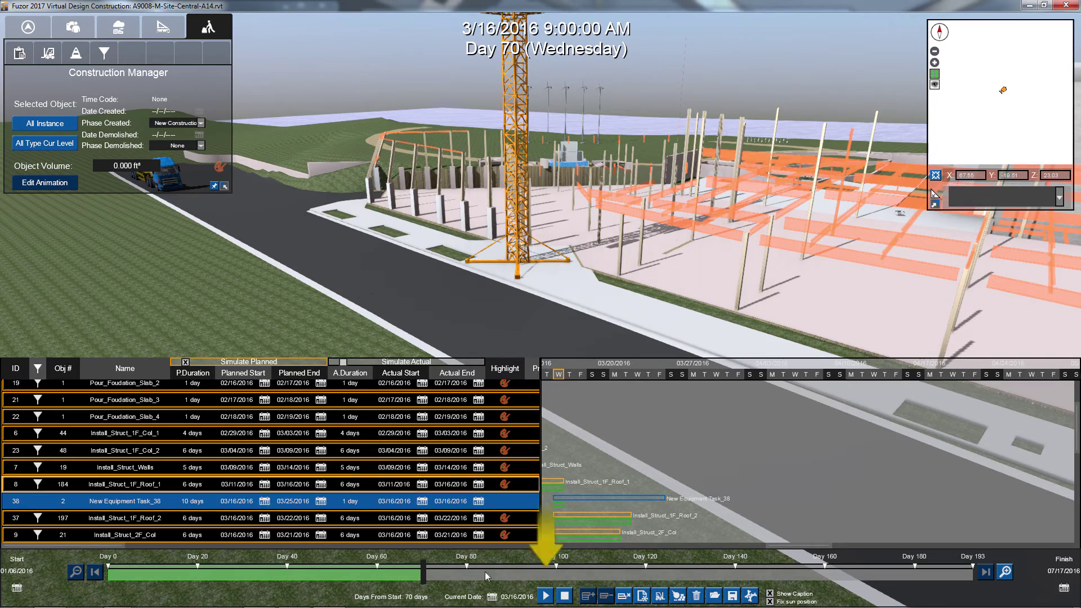
{"action": "left_click", "coordinate": [544, 596]}
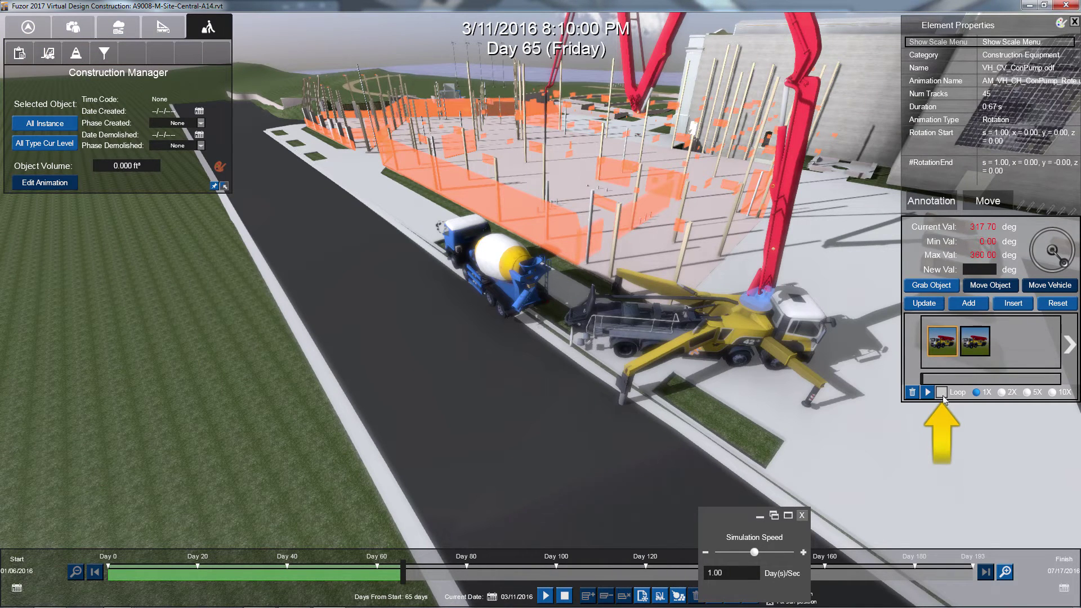
Step: Inspect the concrete mixer drum's loop setting and move the simulation timeline back to day 61, 3/7/2016
{"action": "left_click", "coordinate": [518, 262]}
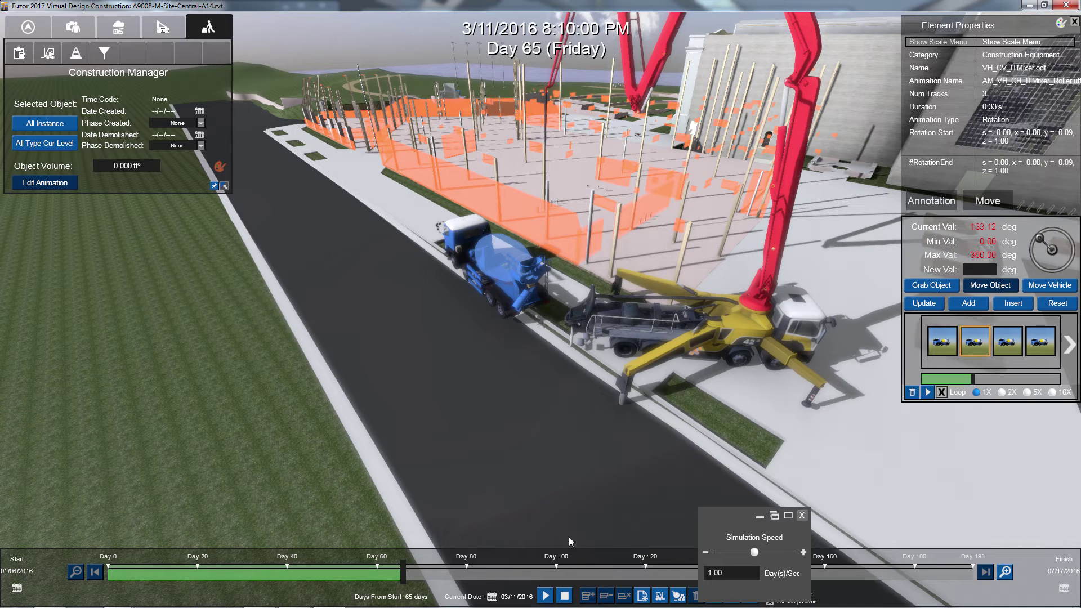
{"action": "left_click_drag", "start_coordinate": [404, 572], "coordinate": [385, 574]}
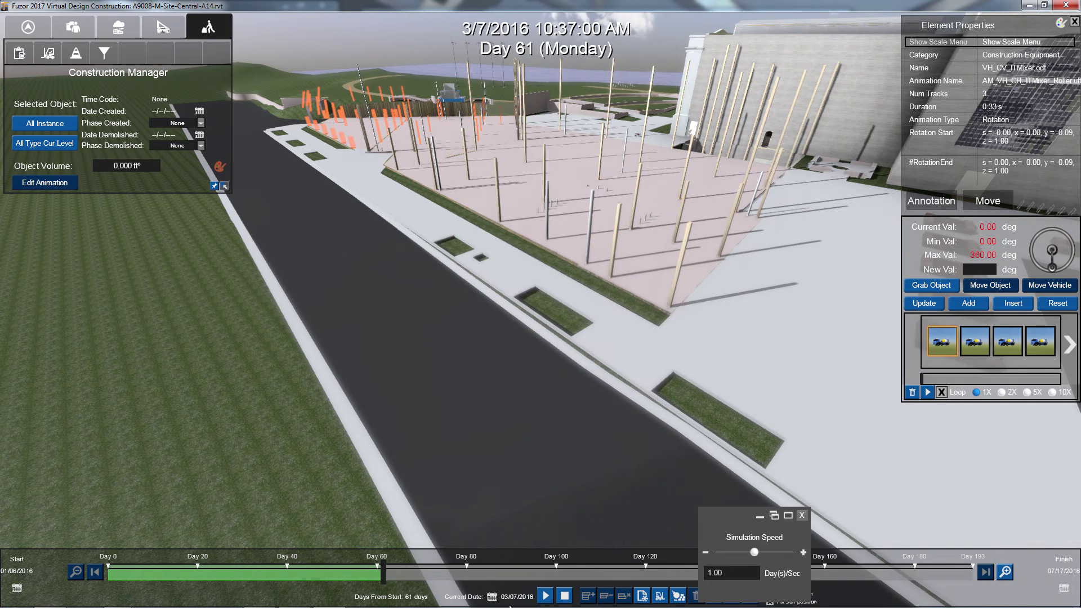